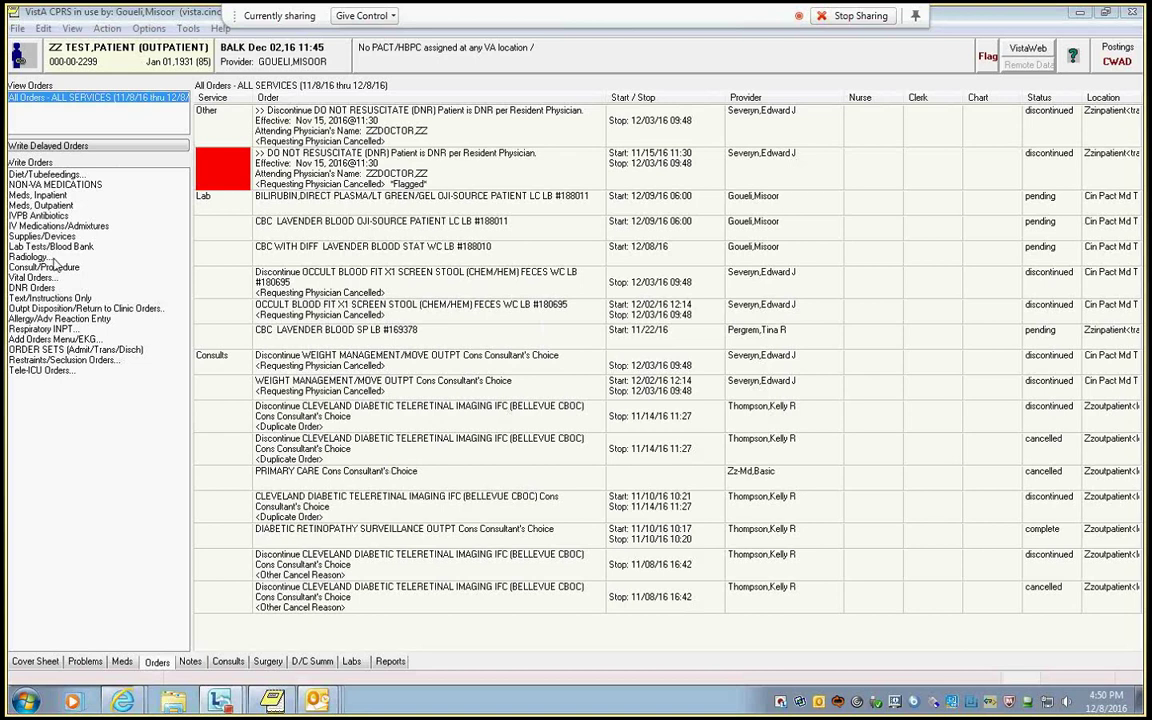
- Start a lab test order for BILIRUBIN,DIRECT from the other lab tests, with the urgency at ROUTINE
left_click(50, 246)
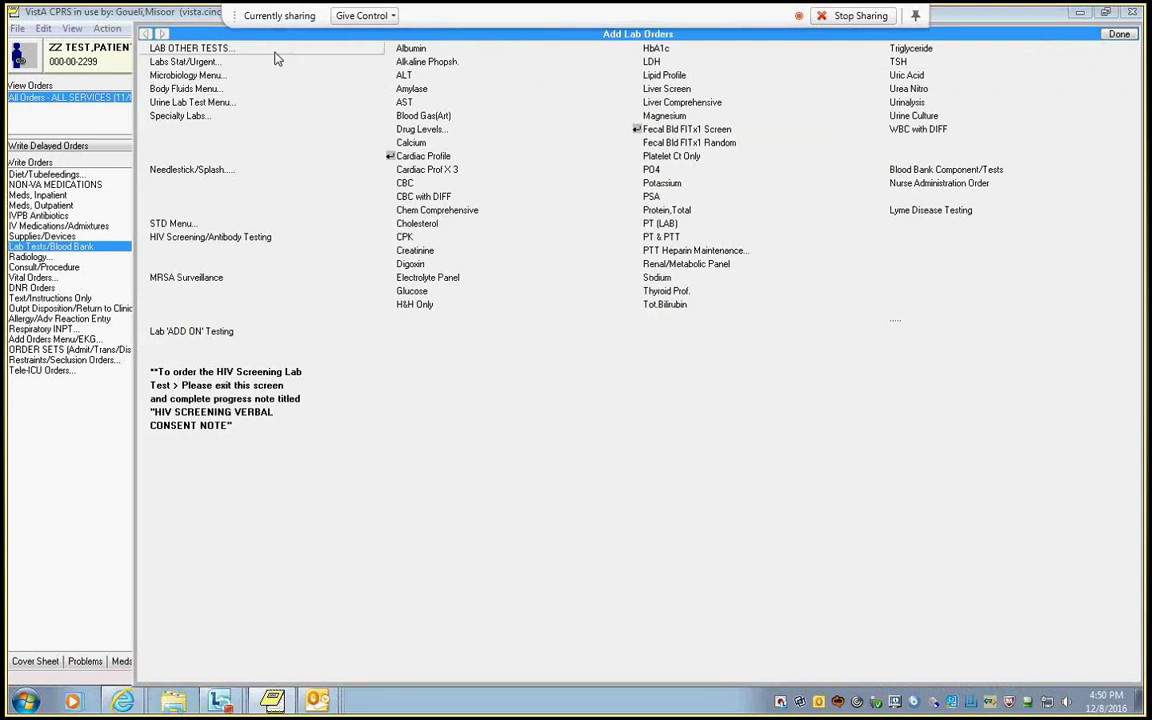
left_click(196, 48)
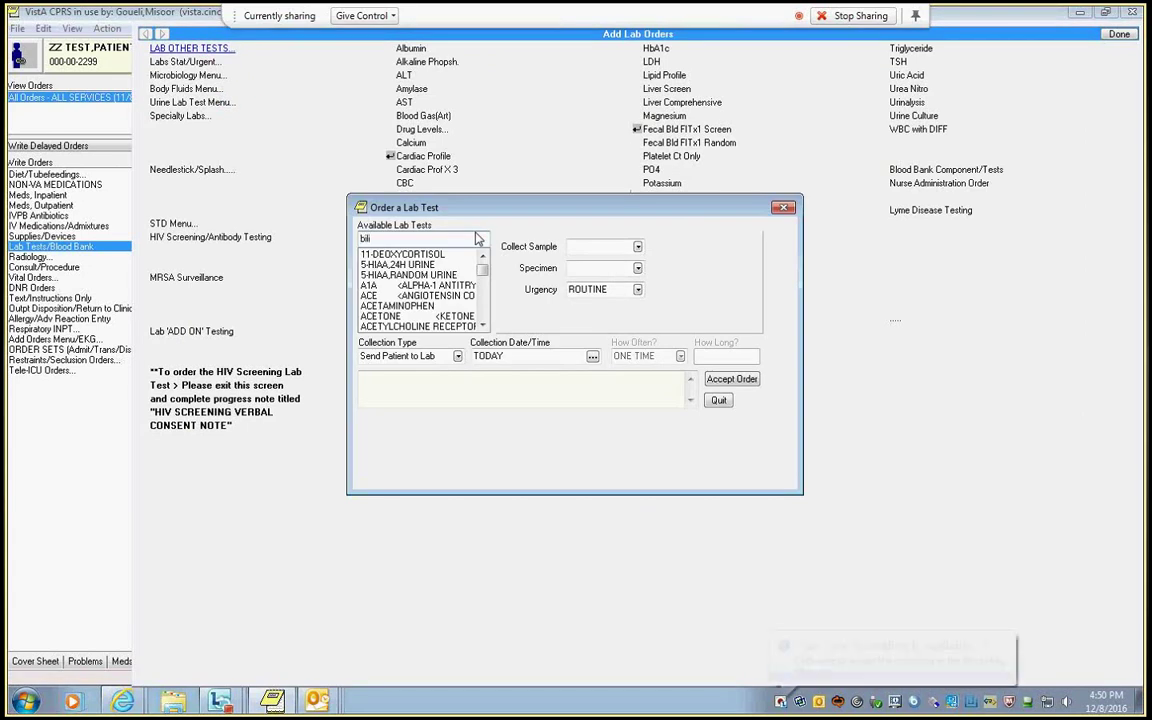
type("bili")
left_click(449, 255)
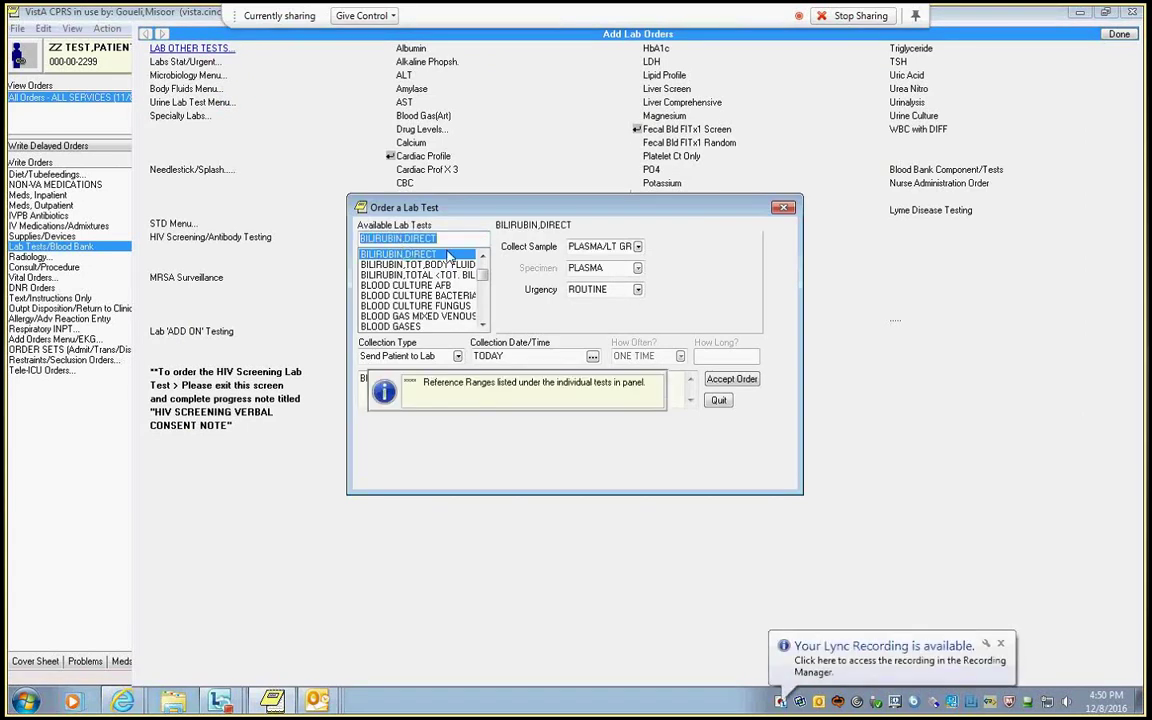
left_click(638, 290)
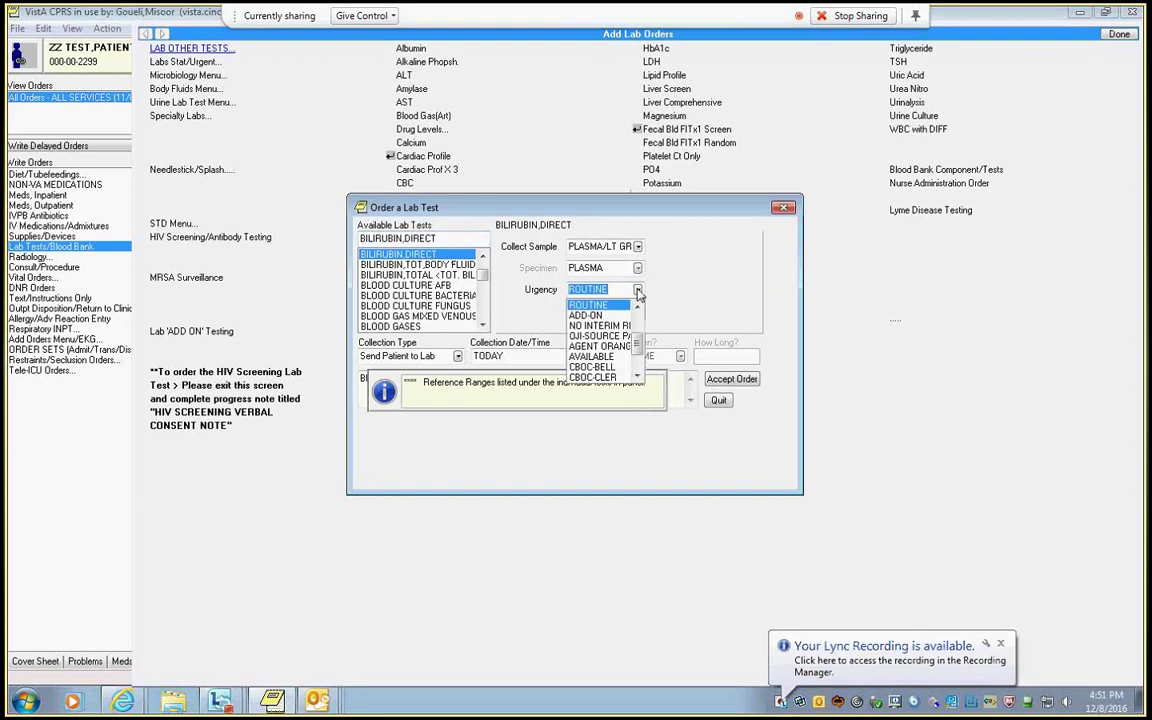
left_click(588, 305)
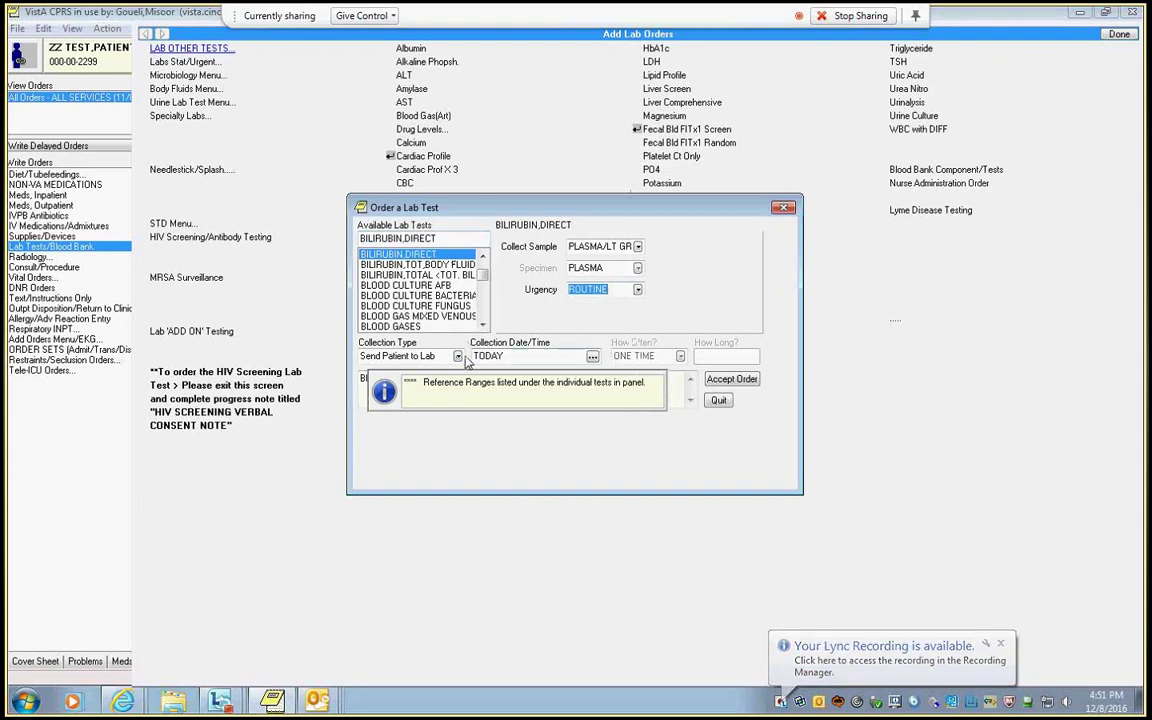
- Set the bilirubin order to Lab Collect at AM Collection 06:00 (Tomorrow), accept it through order checking, and finish adding lab orders
left_click(453, 357)
left_click(457, 357)
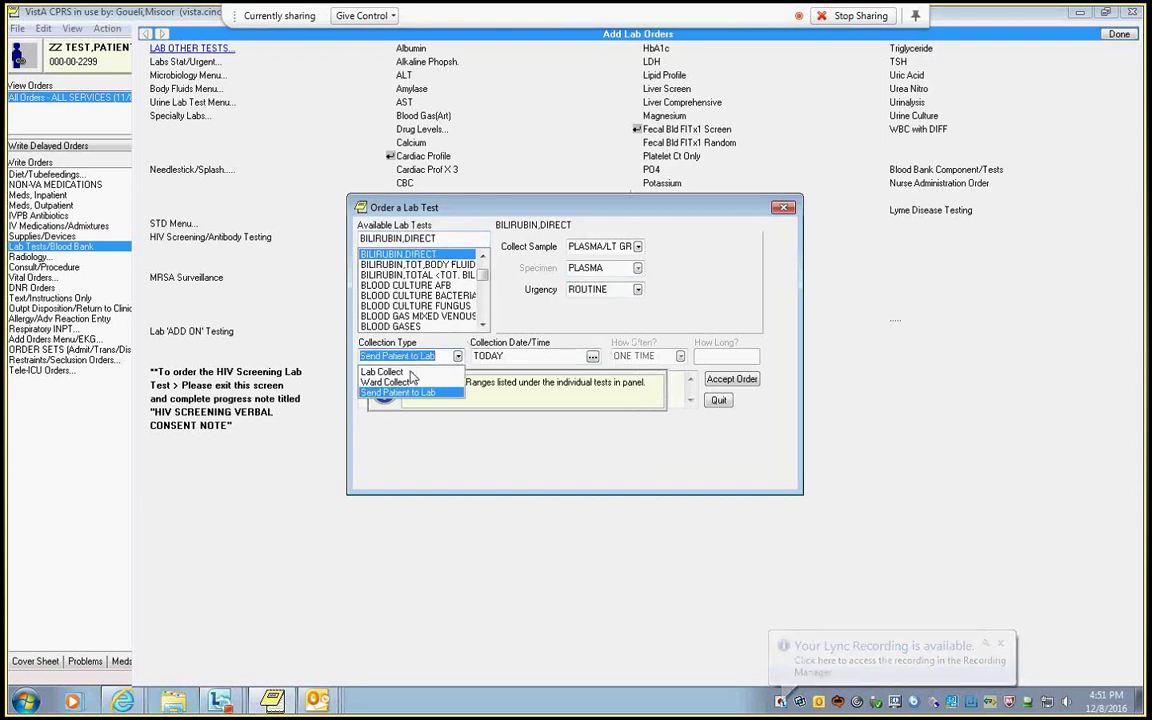
left_click(445, 370)
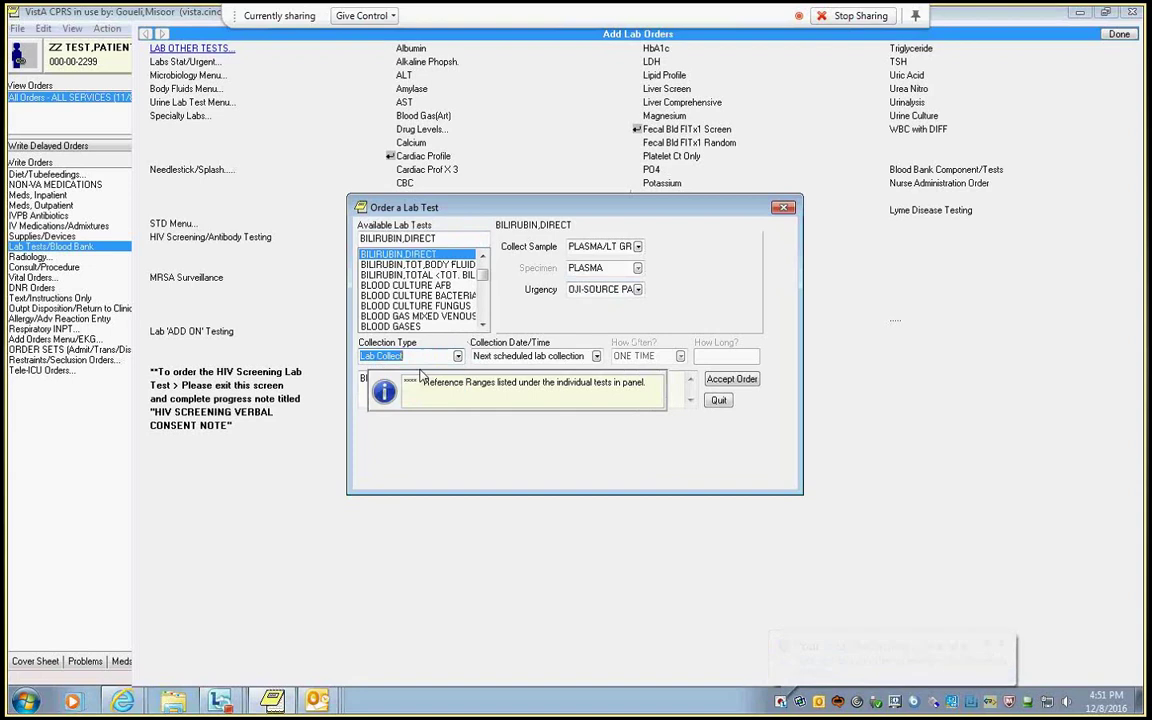
left_click(596, 357)
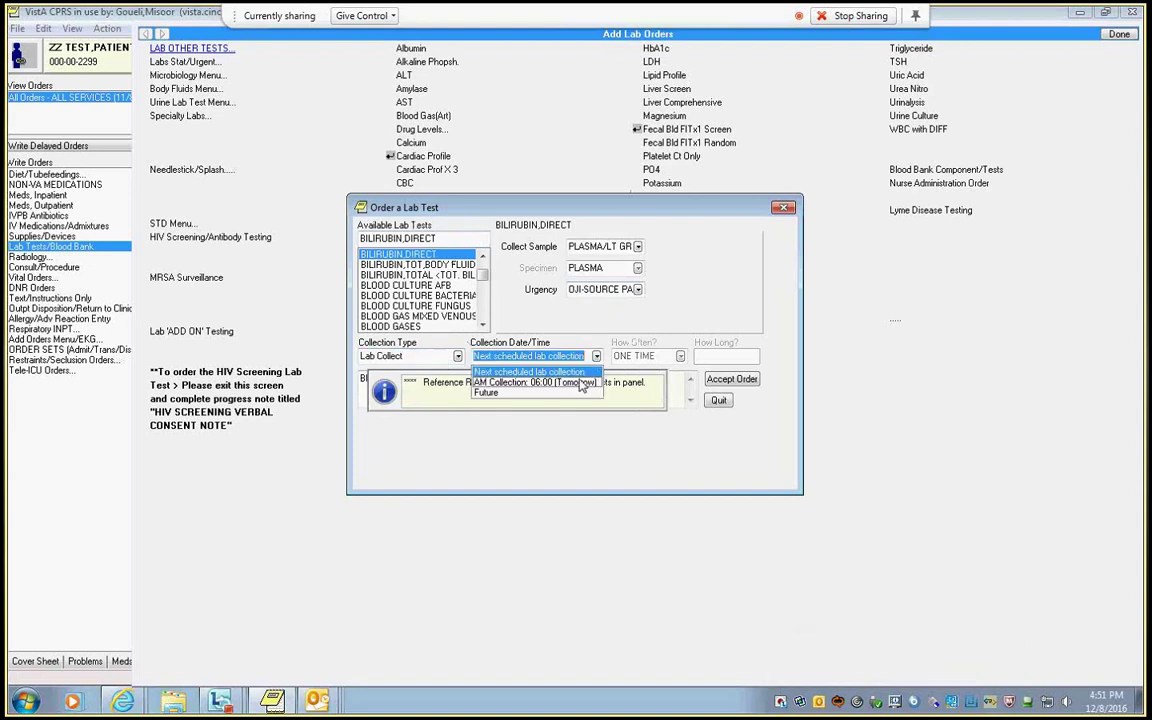
left_click(588, 382)
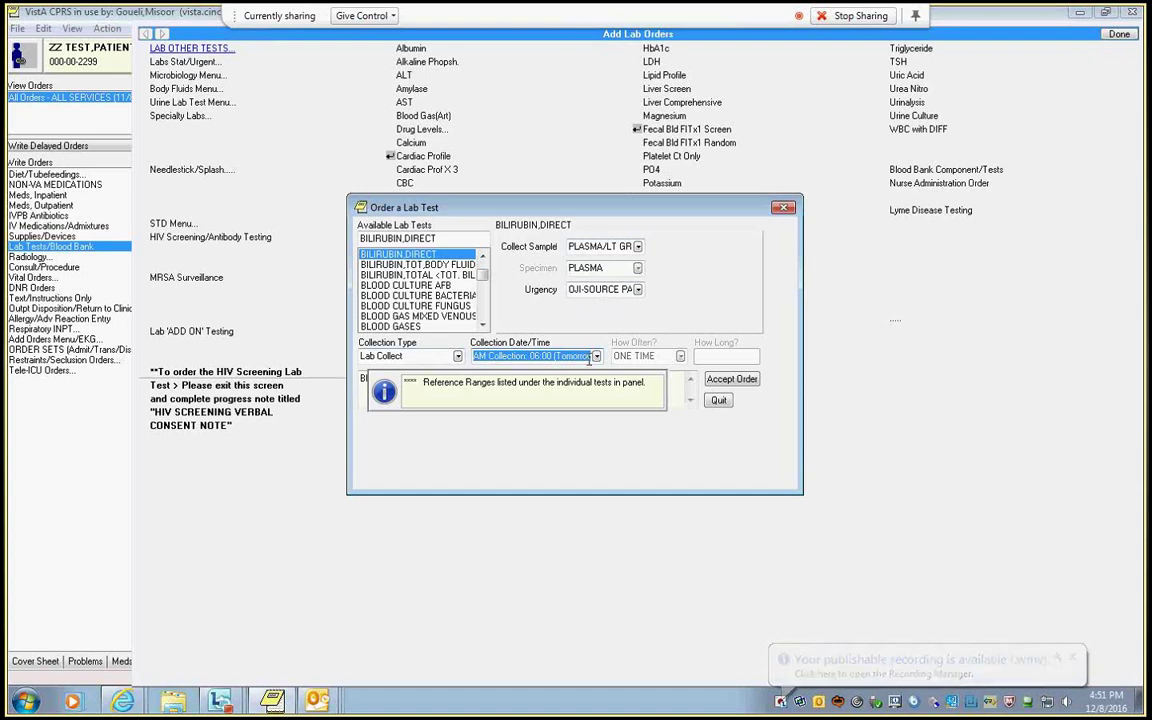
left_click(733, 379)
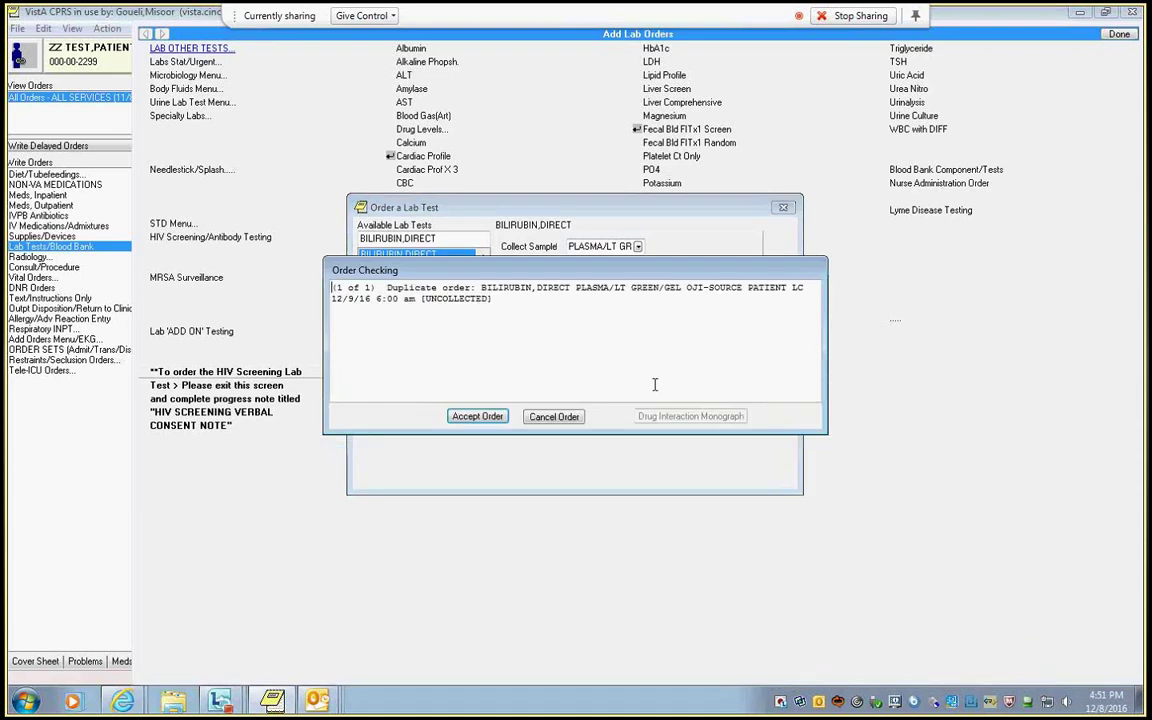
left_click(477, 417)
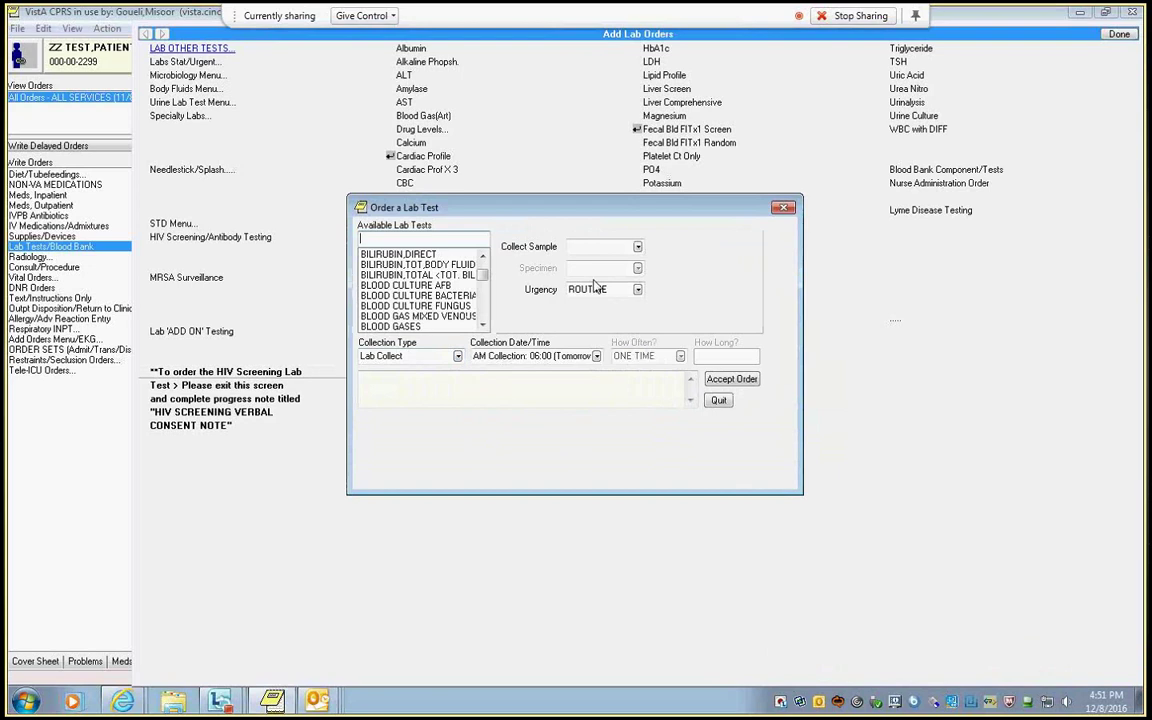
left_click(1119, 34)
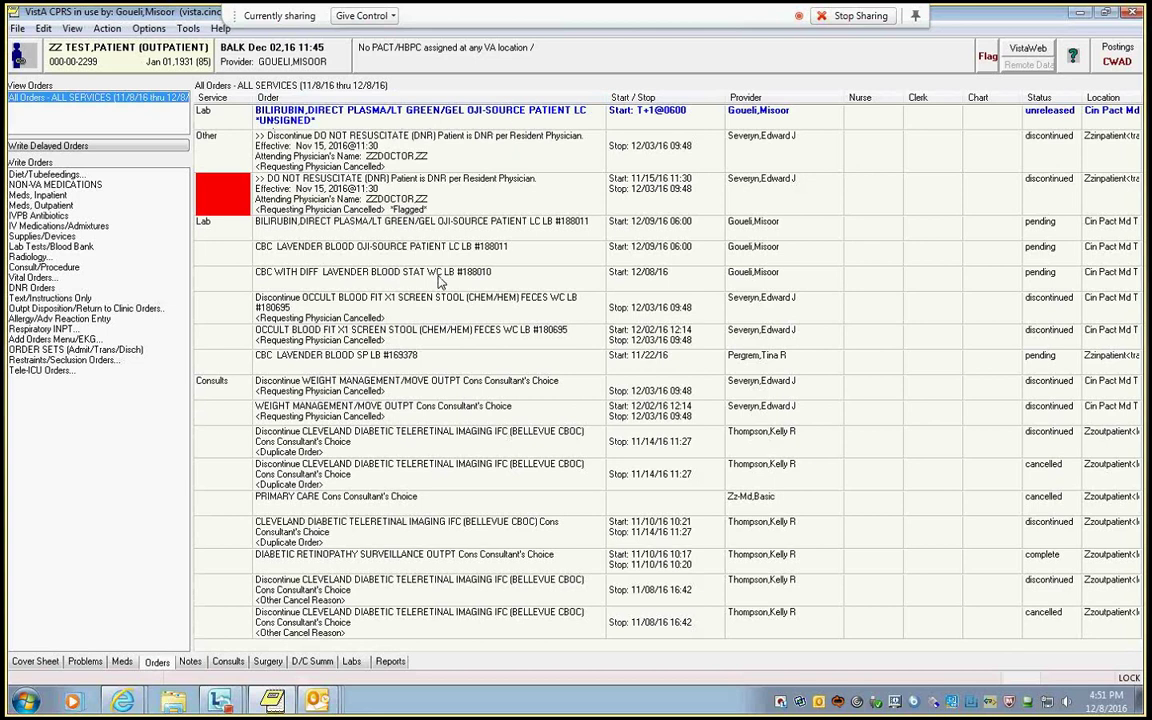
- Sign the unsigned BILIRUBIN,DIRECT order, accepting its order check and entering the electronic signature code
right_click(354, 120)
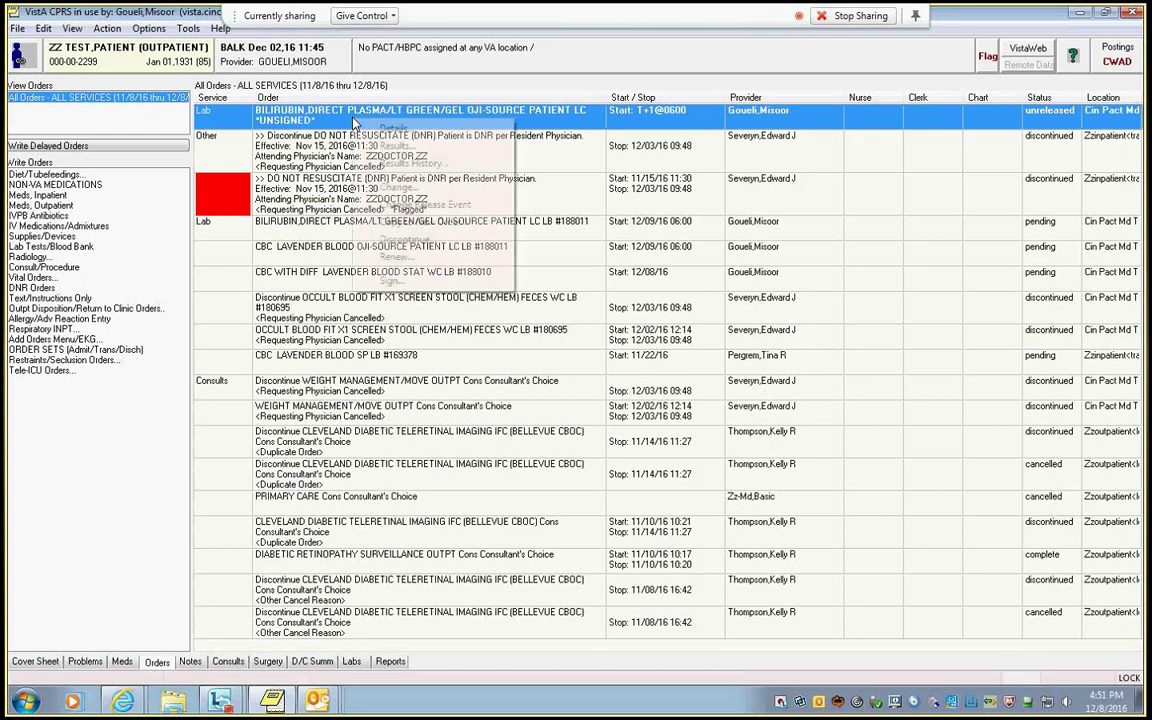
left_click(399, 242)
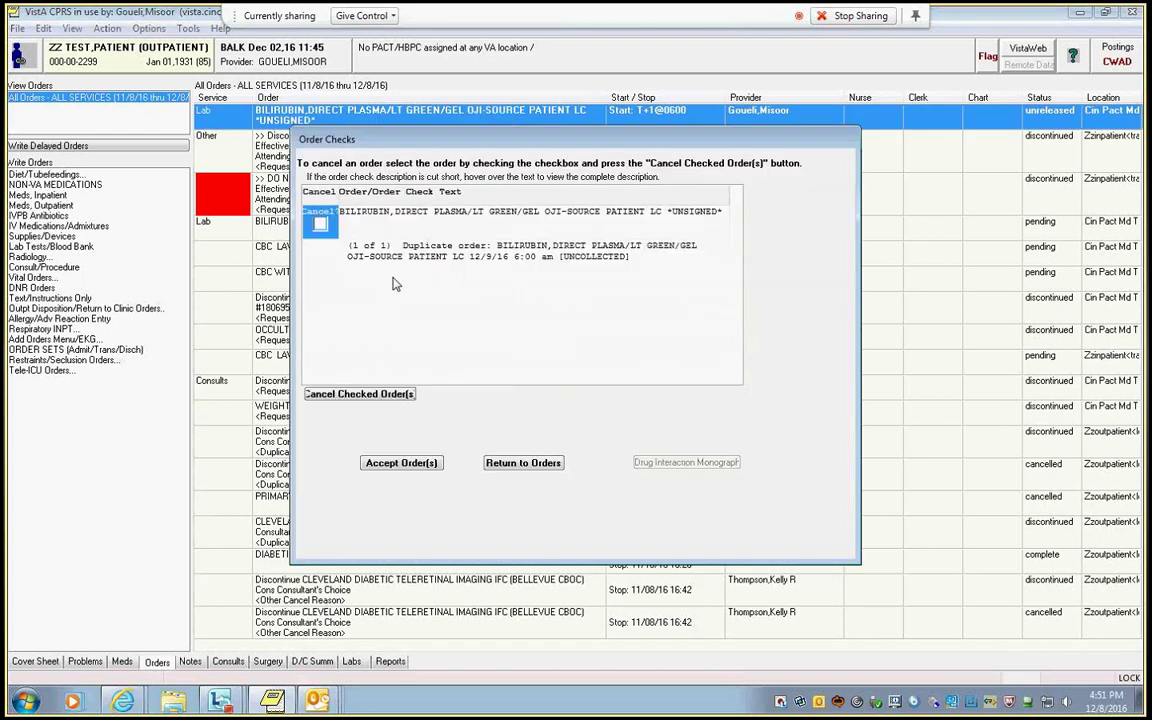
left_click(400, 462)
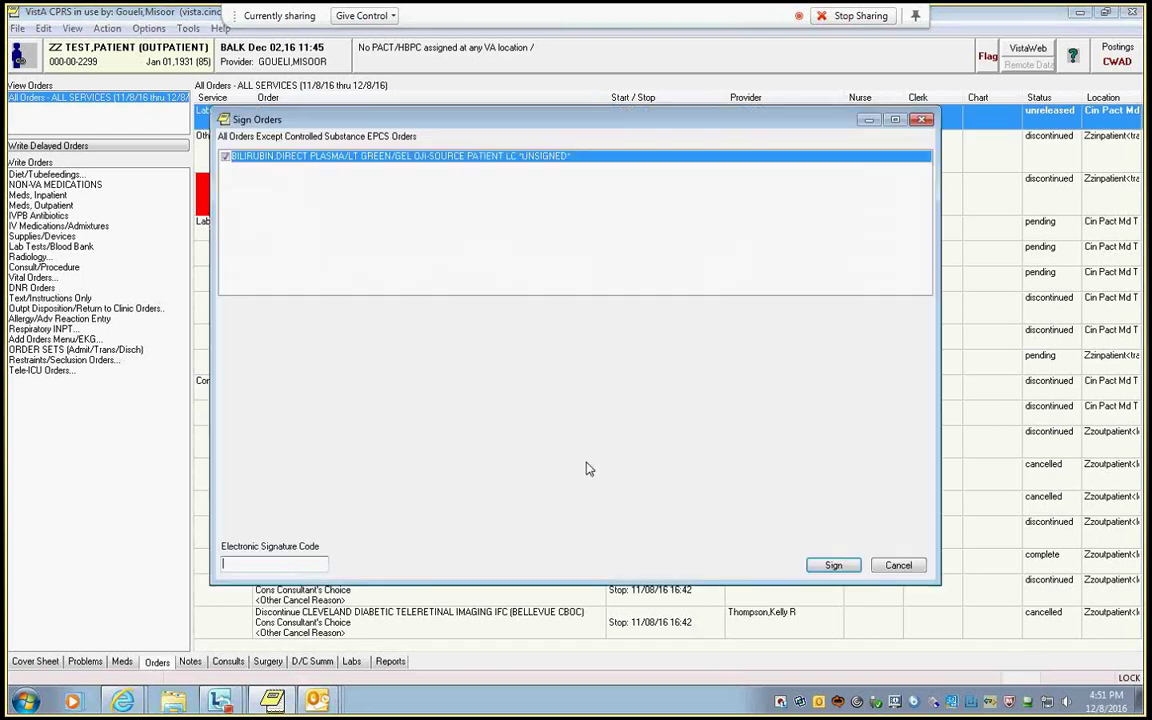
type("••••••")
key("Return")
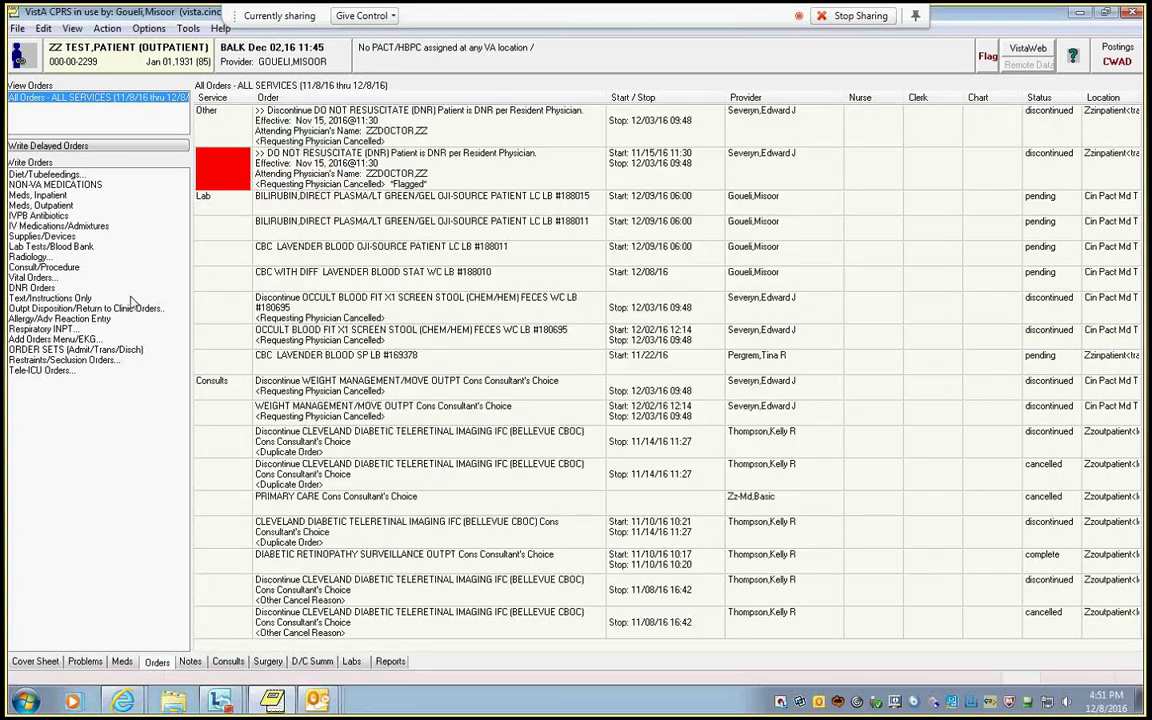
- Start a CBC lab order and set its urgency to STAT
left_click(55, 247)
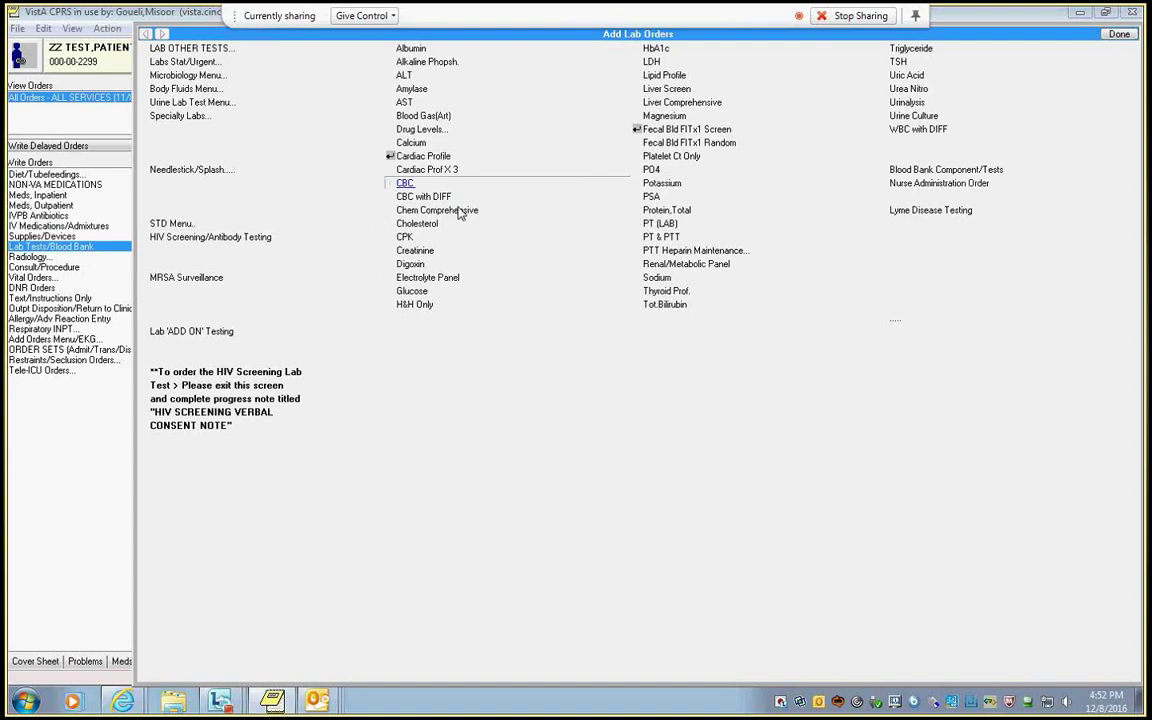
left_click(406, 183)
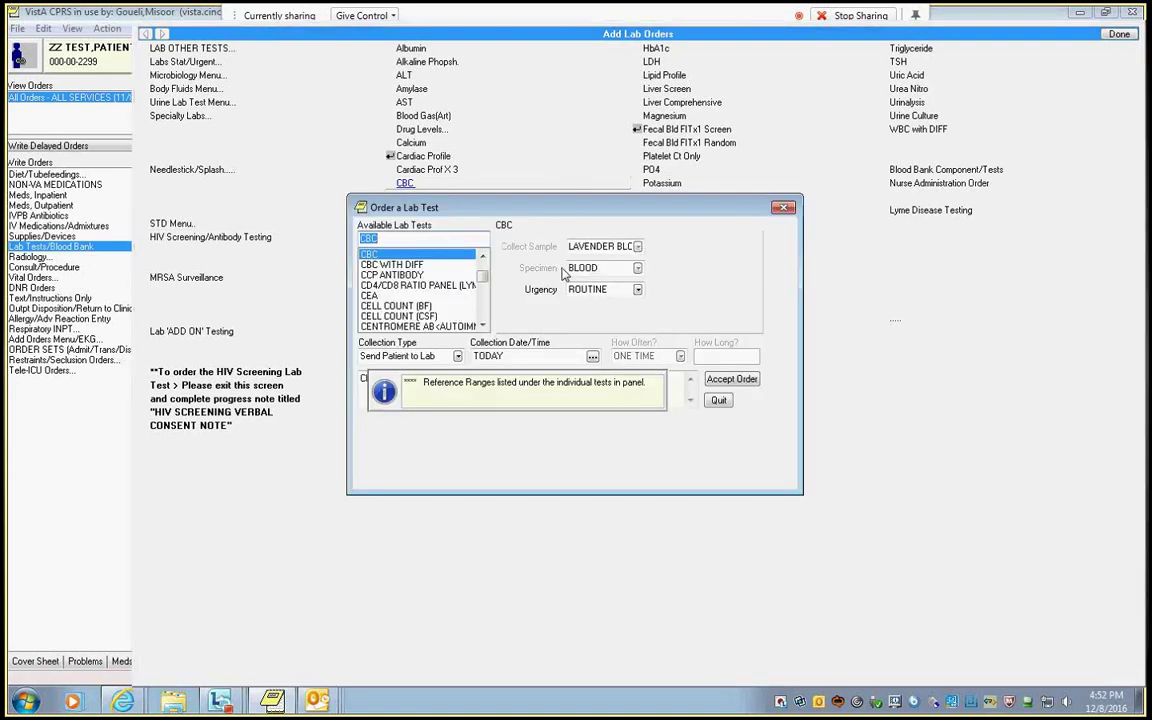
left_click(638, 290)
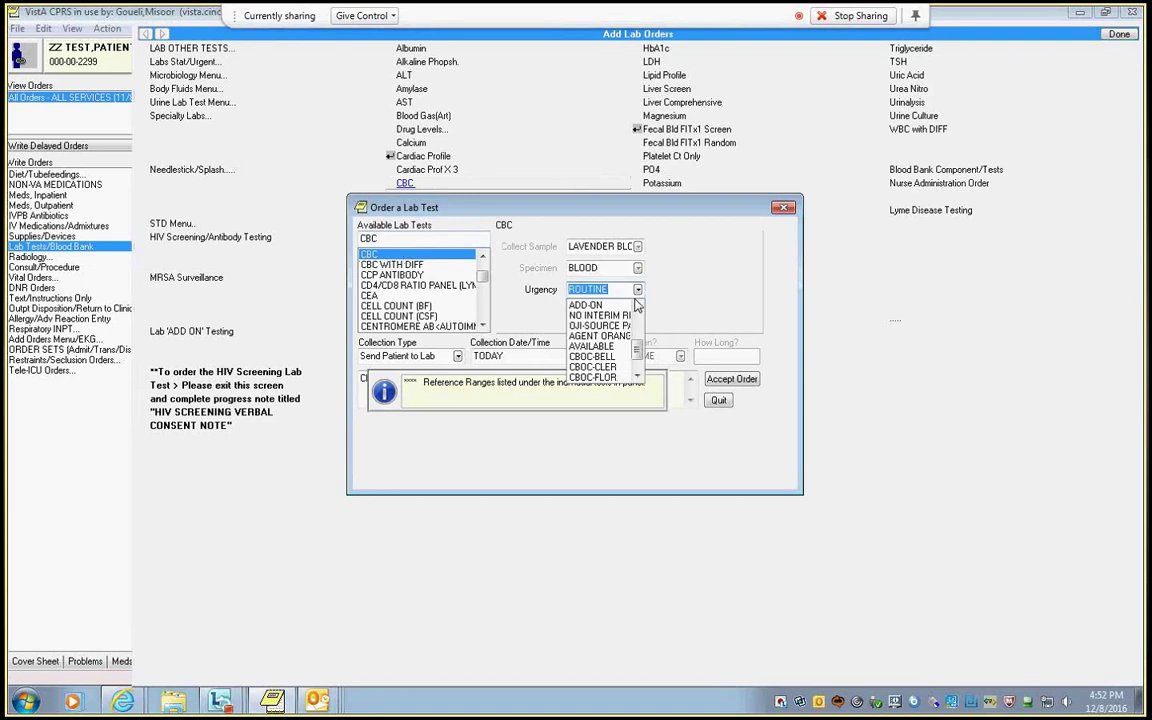
key("s")
key("Return")
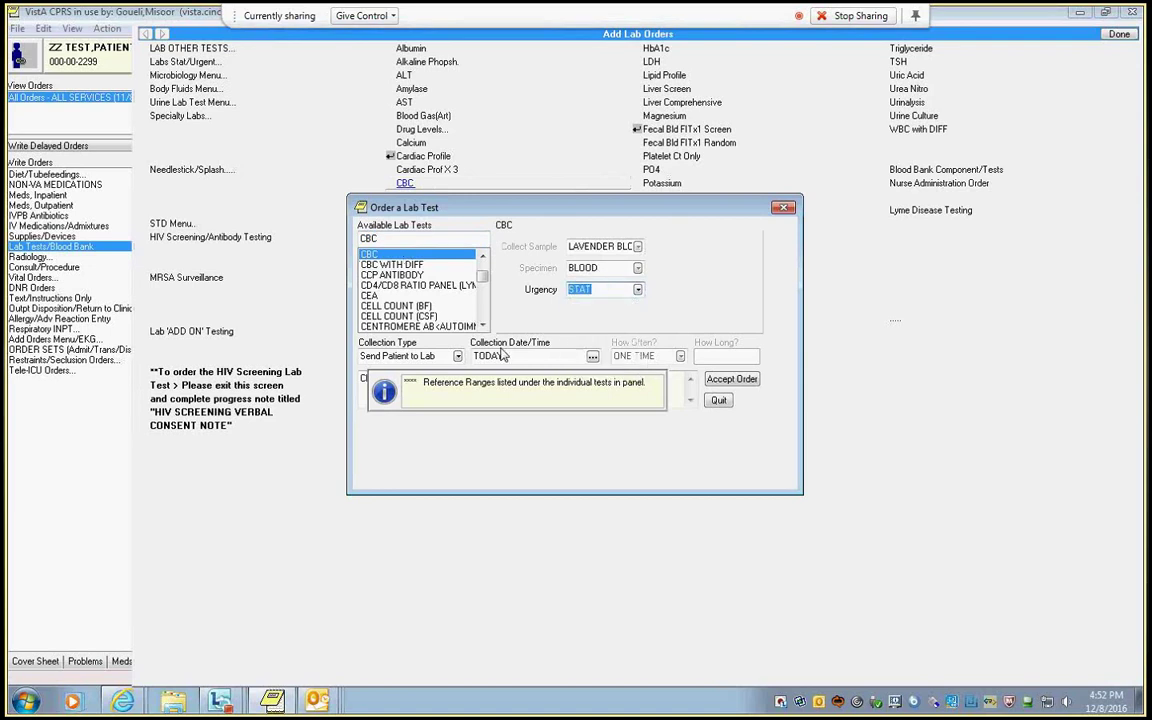
- Set the STAT CBC's collection type to Ward Collect, accept the order through order checking, and finish adding lab orders
left_click(457, 357)
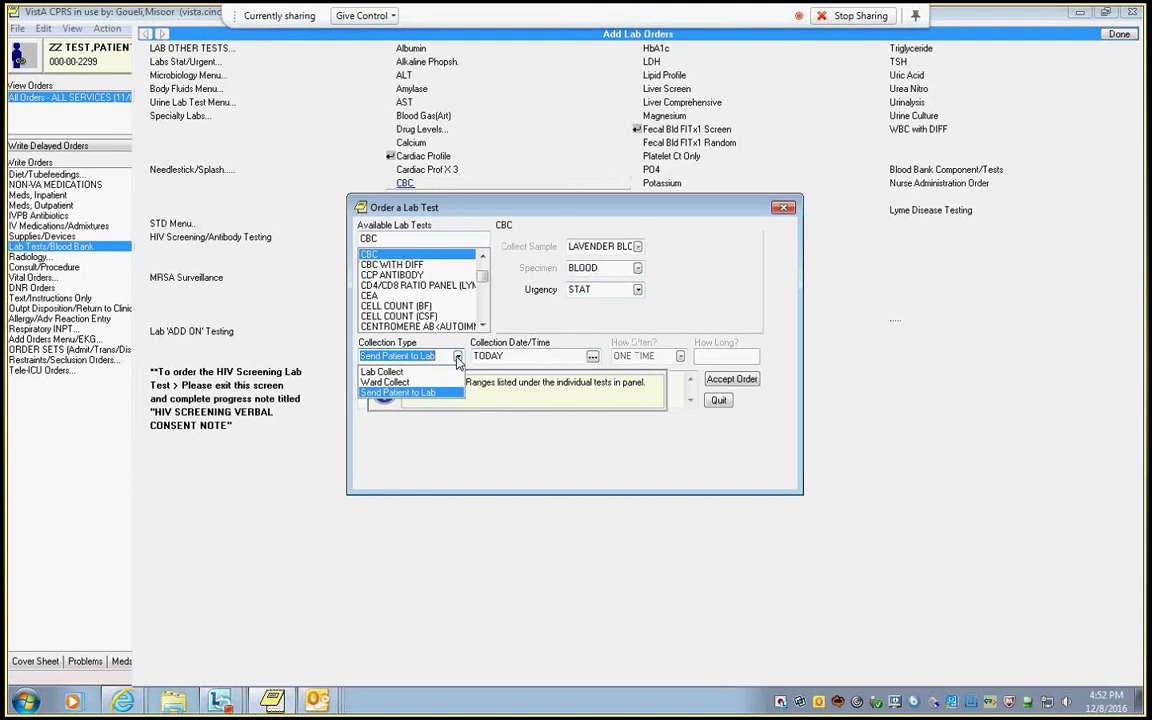
key("w")
key("Return")
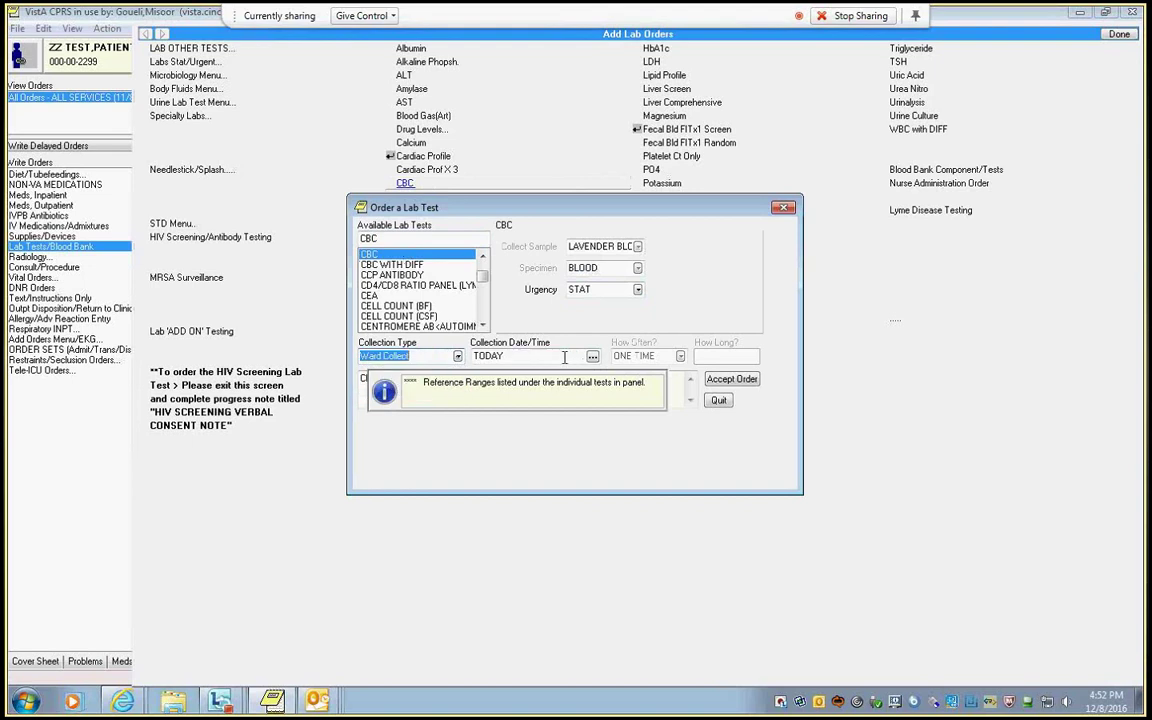
left_click(724, 377)
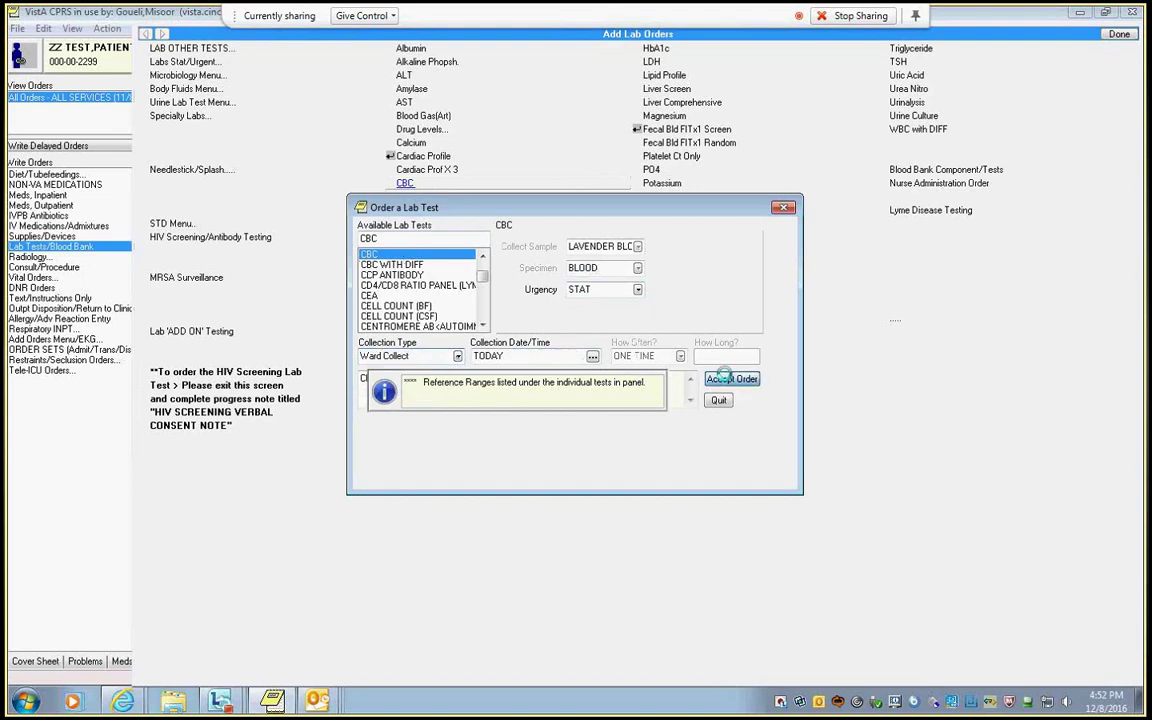
left_click(478, 414)
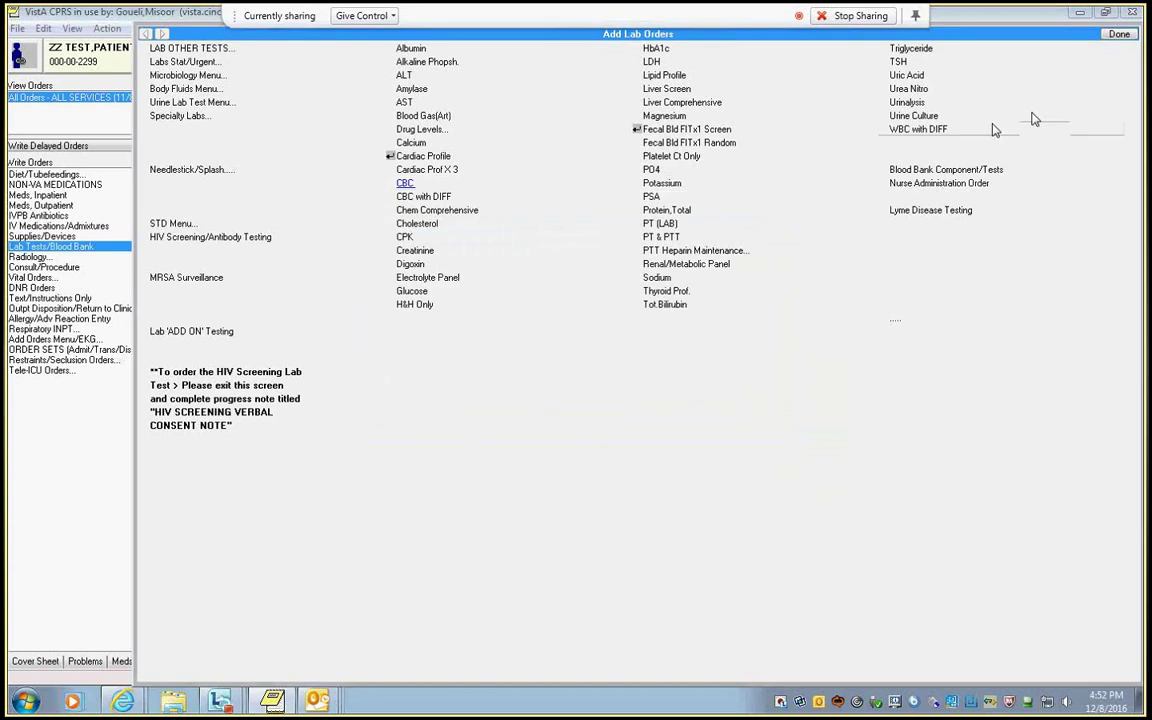
left_click(1117, 36)
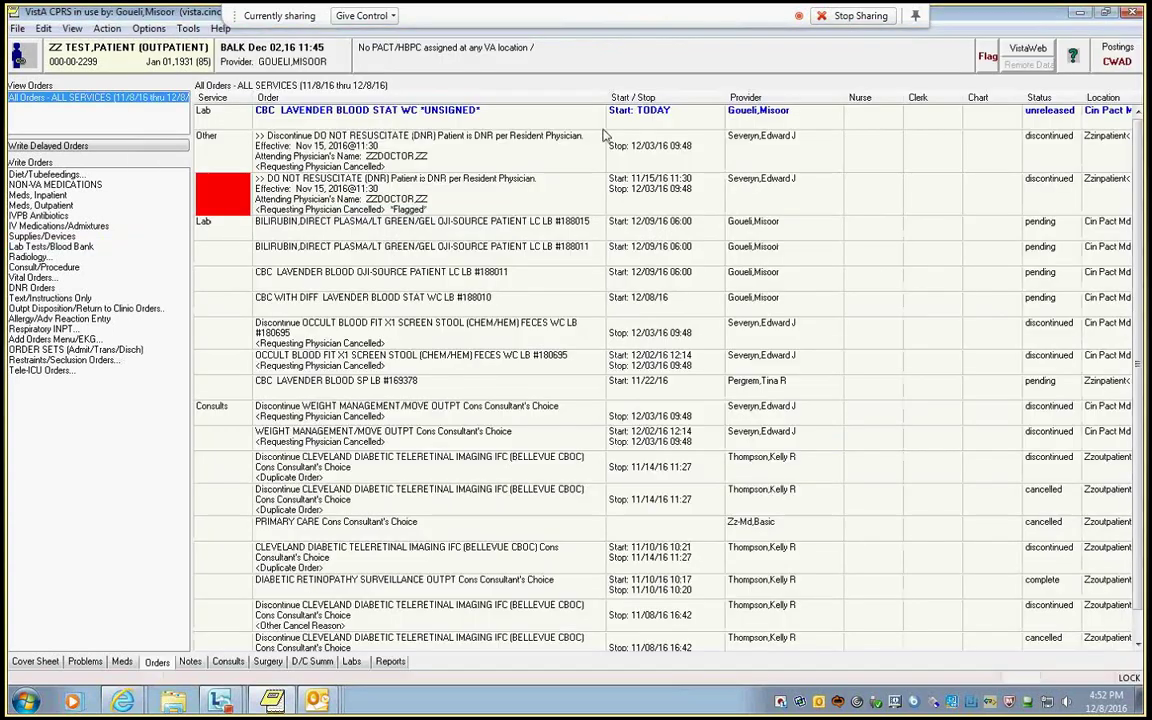
- Sign the unsigned STAT CBC order, accepting its order checks and entering the electronic signature code
right_click(421, 111)
left_click(473, 277)
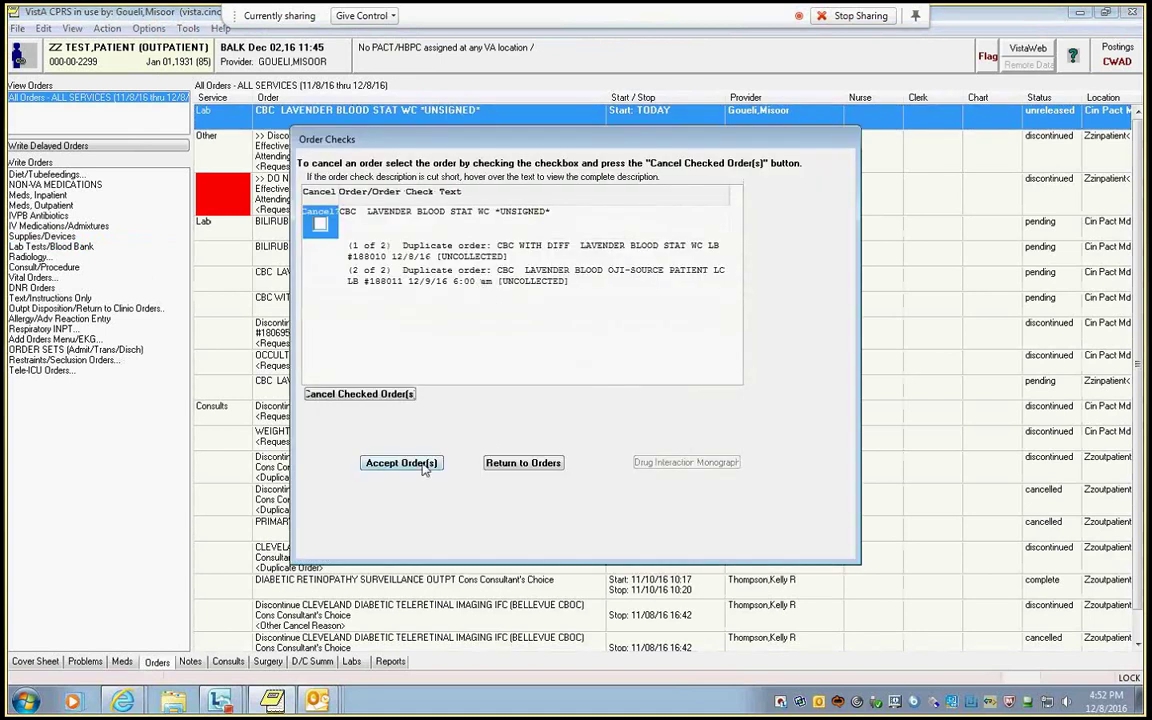
left_click(400, 463)
type("*******")
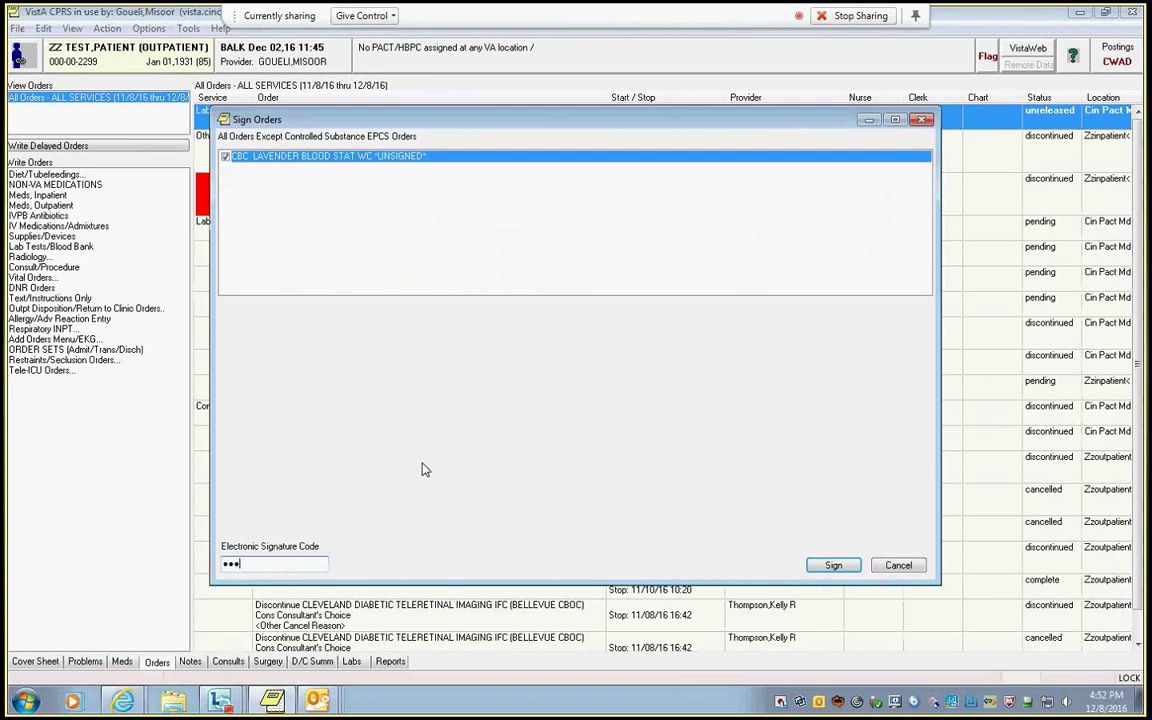
key("Return")
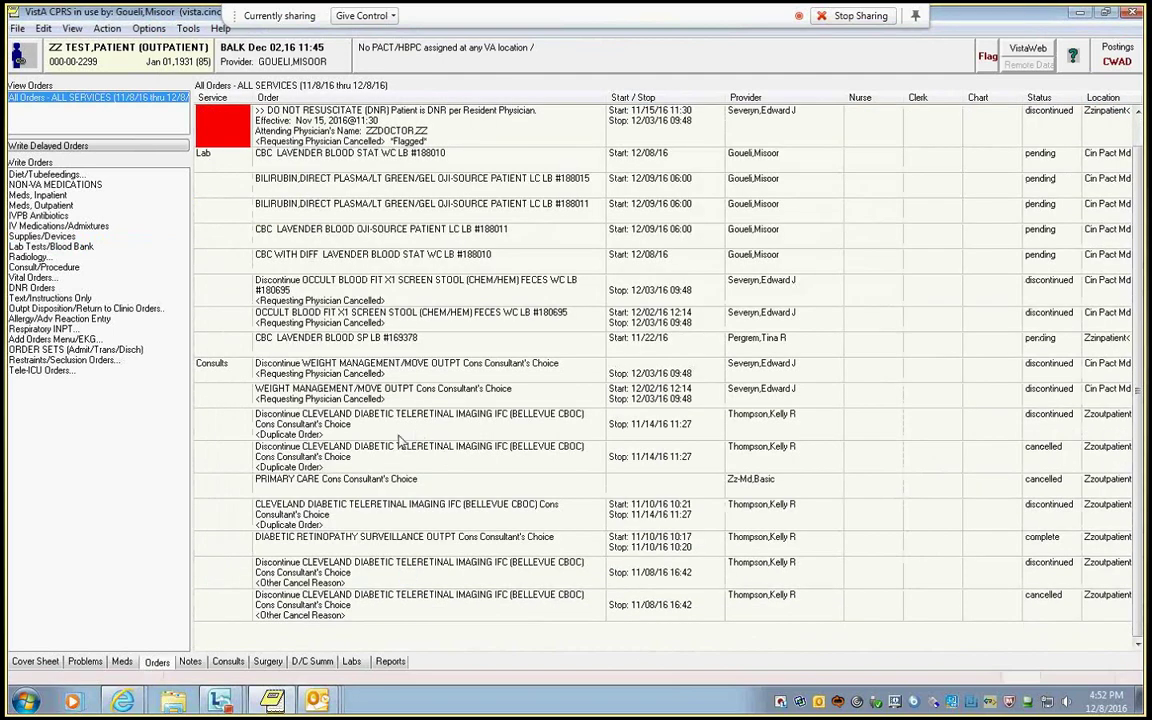
left_click(190, 663)
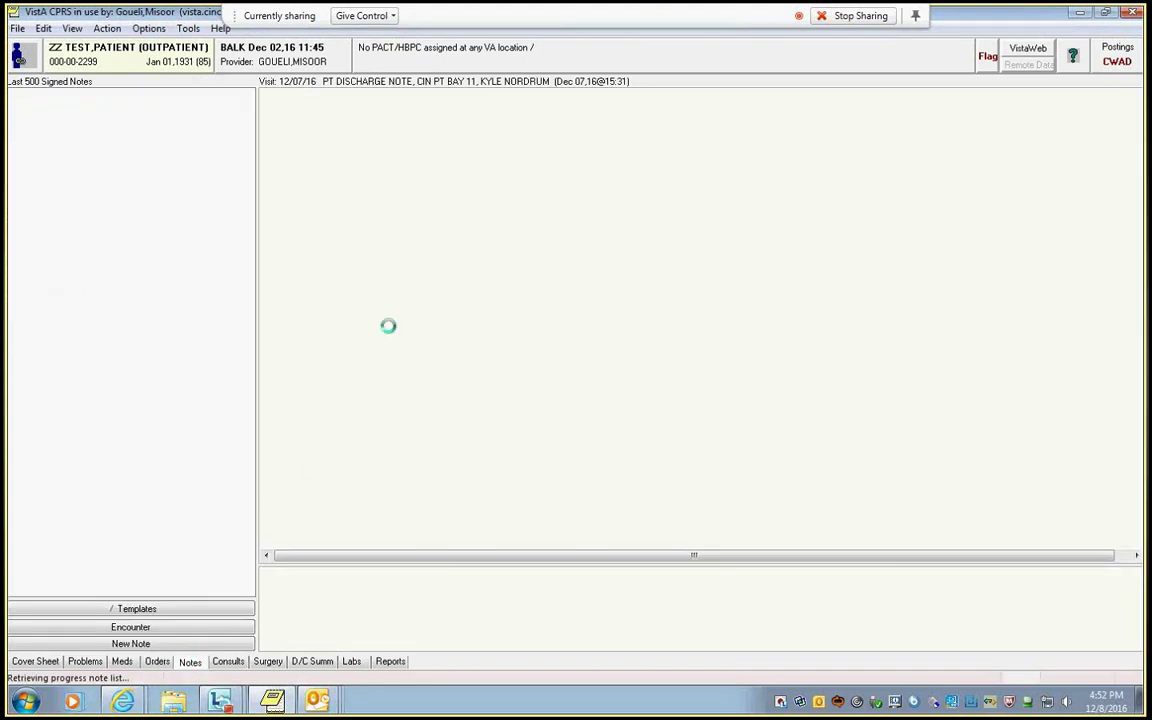
left_click(157, 661)
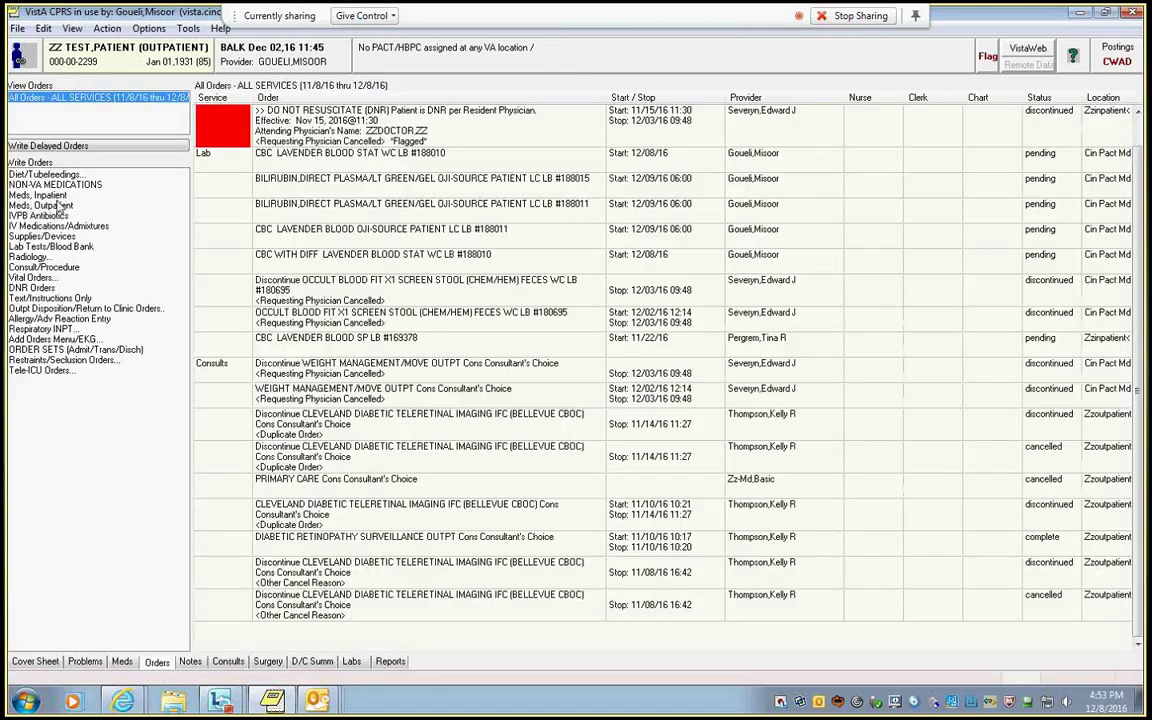
- Start another CBC lab order and set its urgency to ADD-ON
left_click(50, 246)
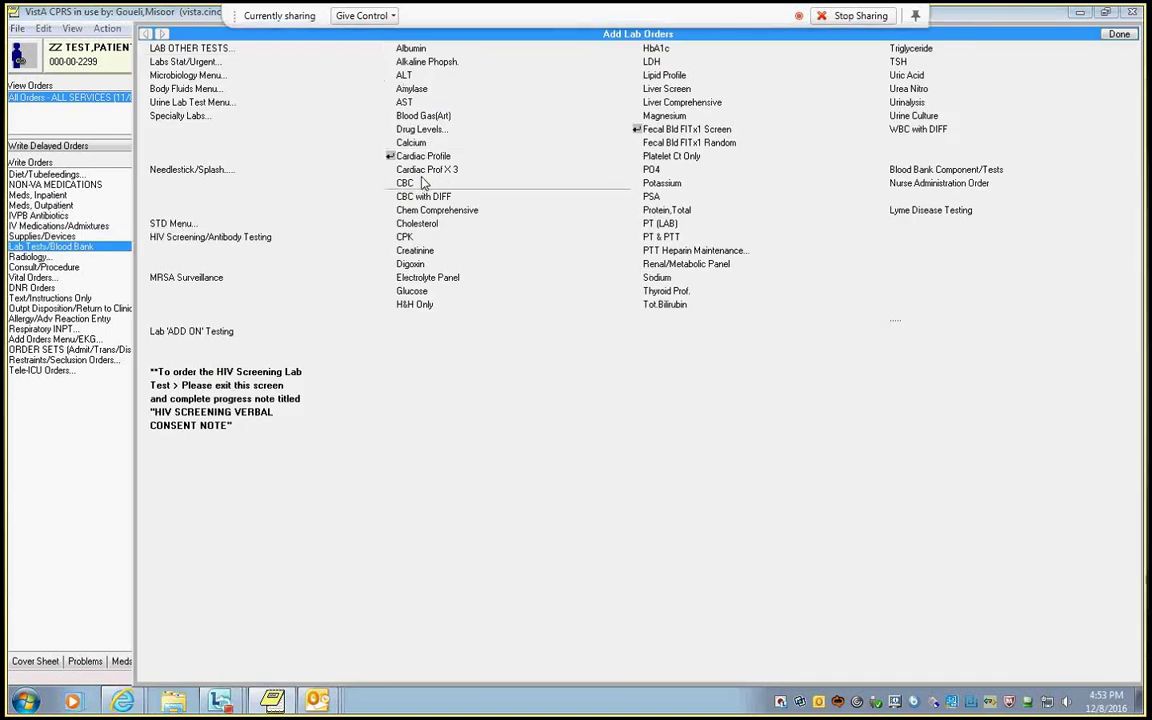
left_click(422, 186)
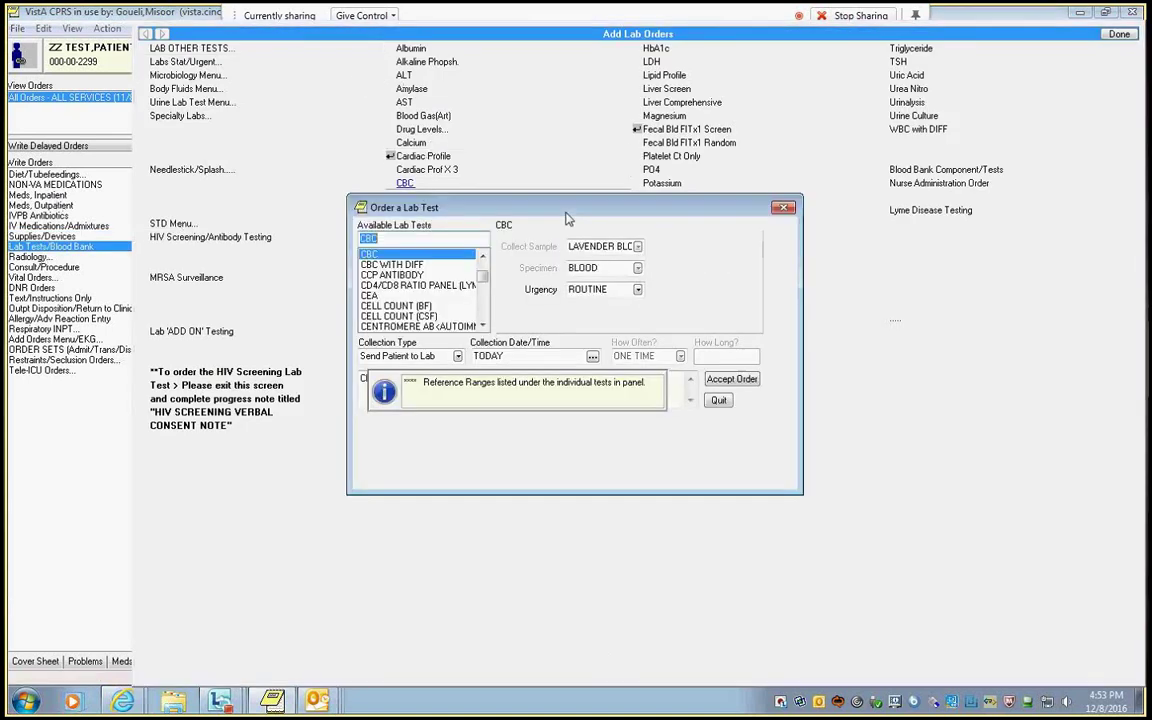
left_click(637, 289)
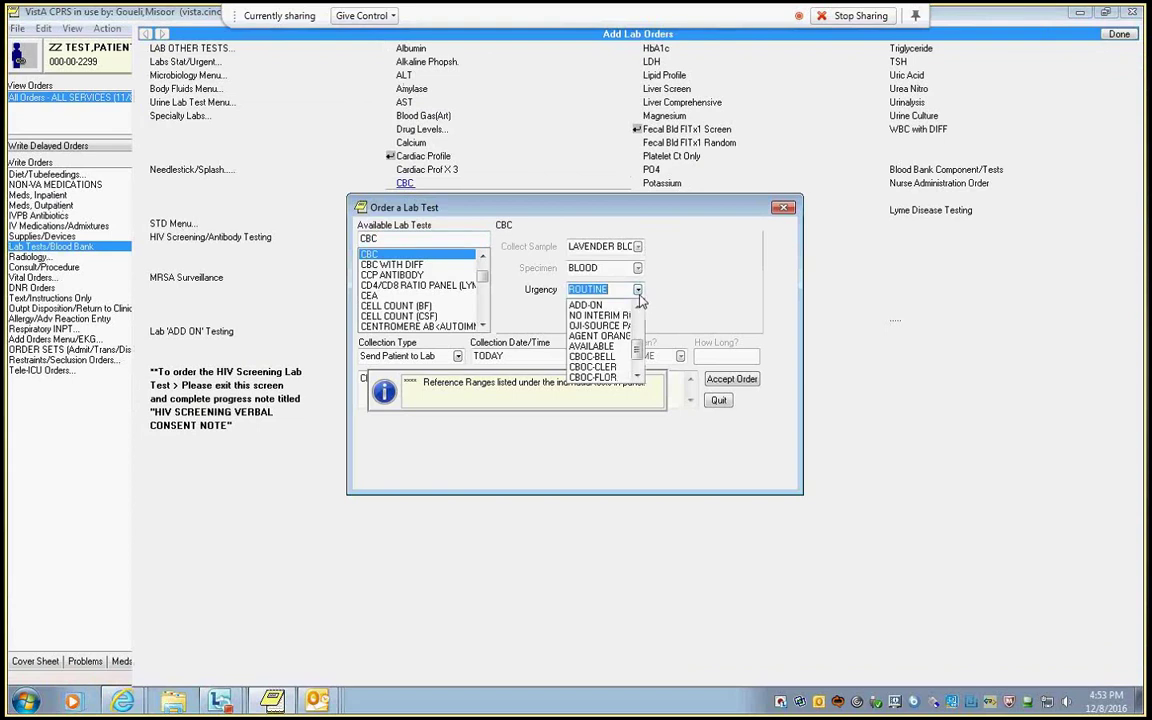
left_click(590, 304)
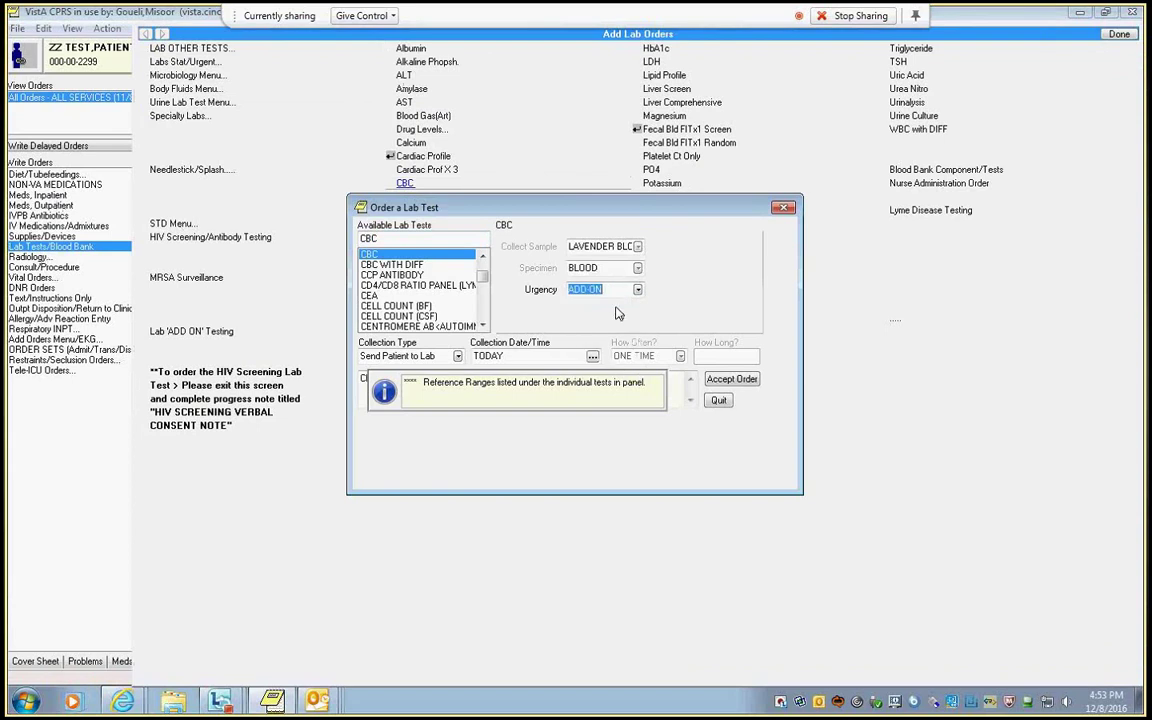
- Set the CBC's collection type to Lab Collect, accept the order through order checking, and finish adding lab orders
left_click(458, 357)
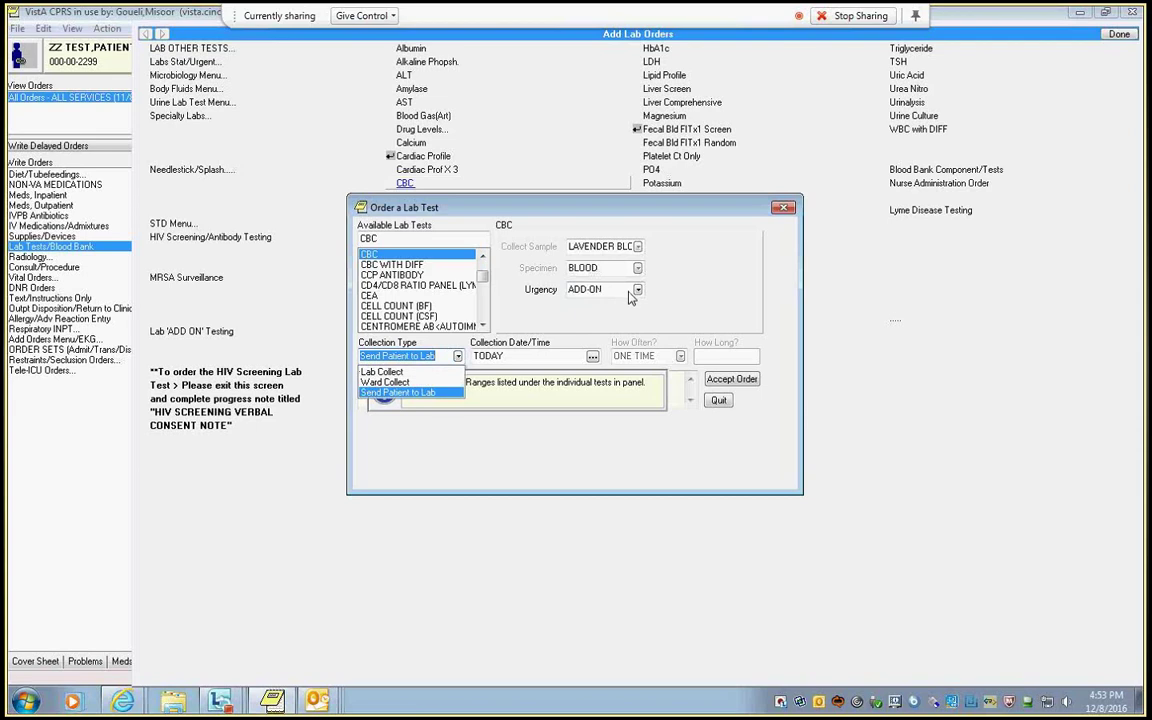
left_click(381, 371)
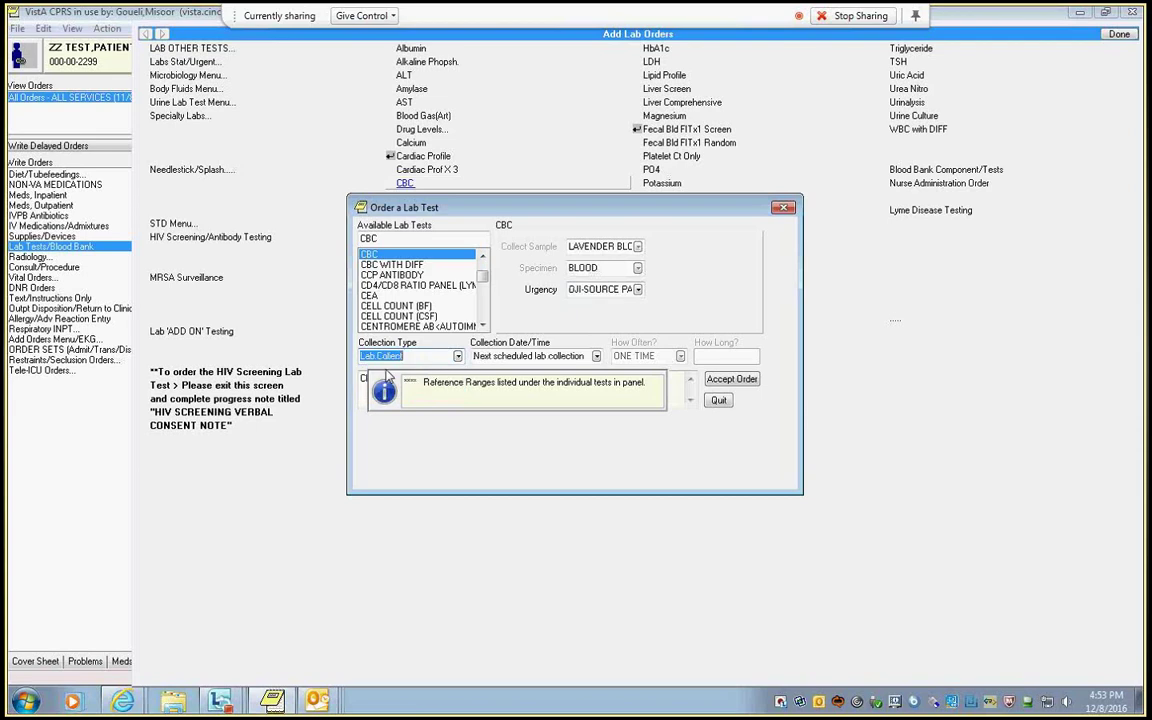
left_click(740, 378)
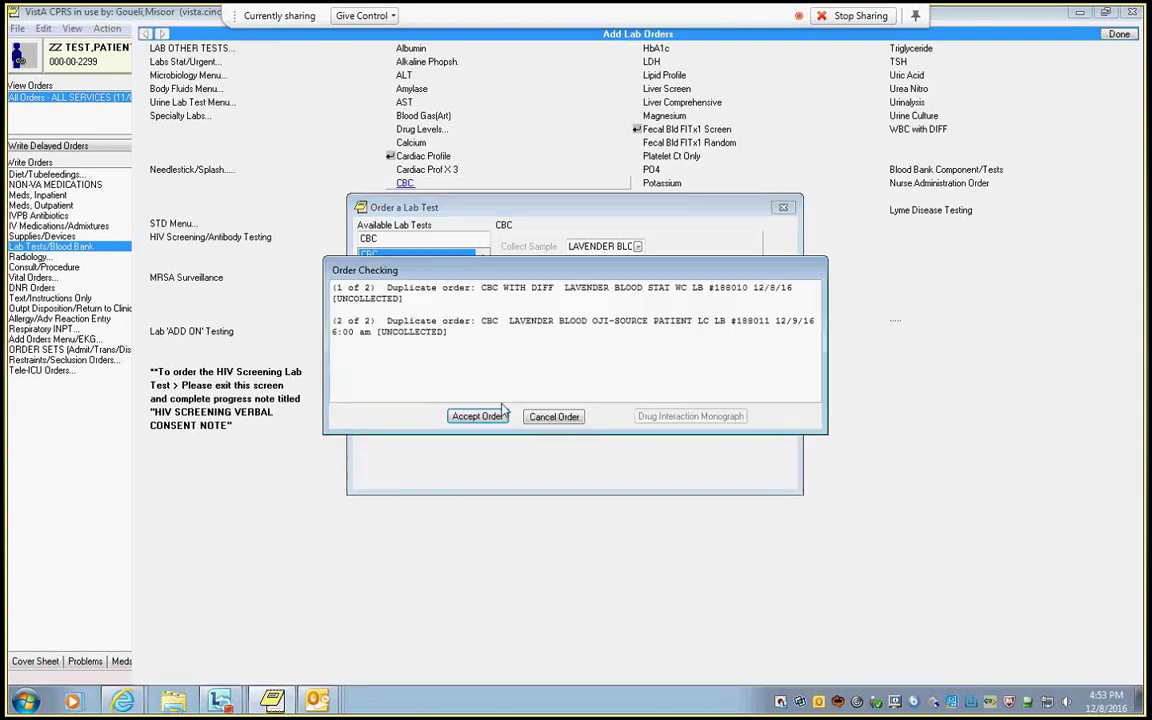
left_click(476, 414)
key("Escape")
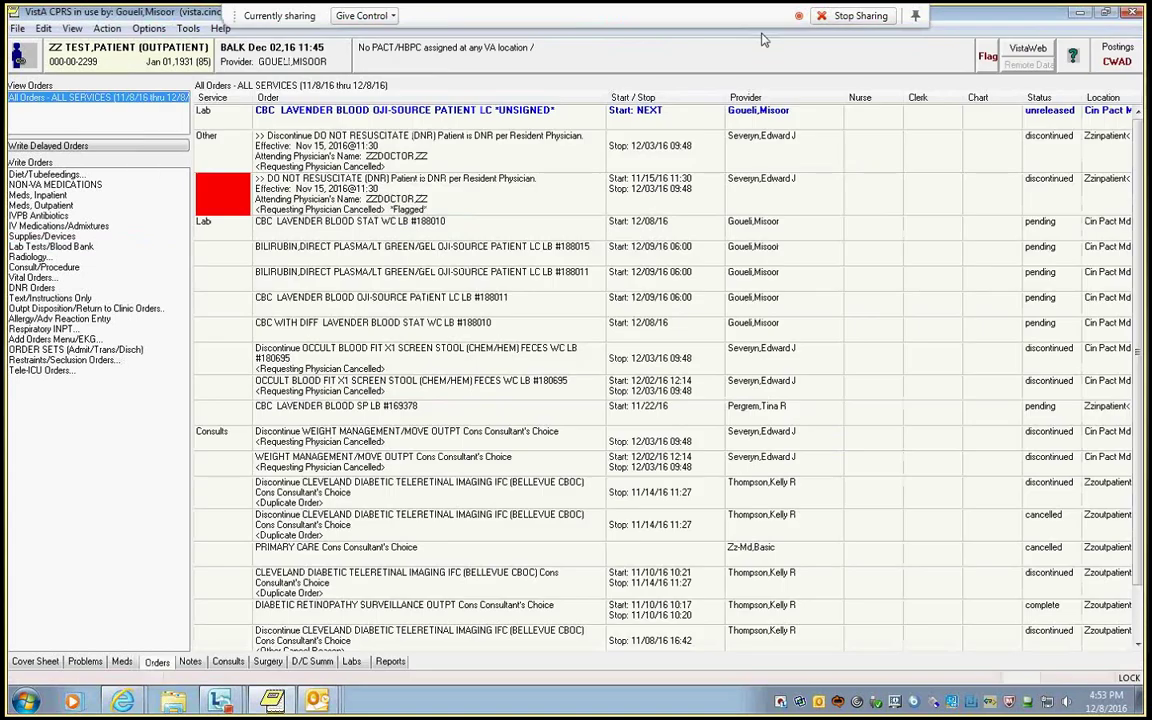
- Sign the unsigned Lab Collect CBC order, entering the electronic signature code and accepting its order checks
left_click(17, 28)
left_click(70, 206)
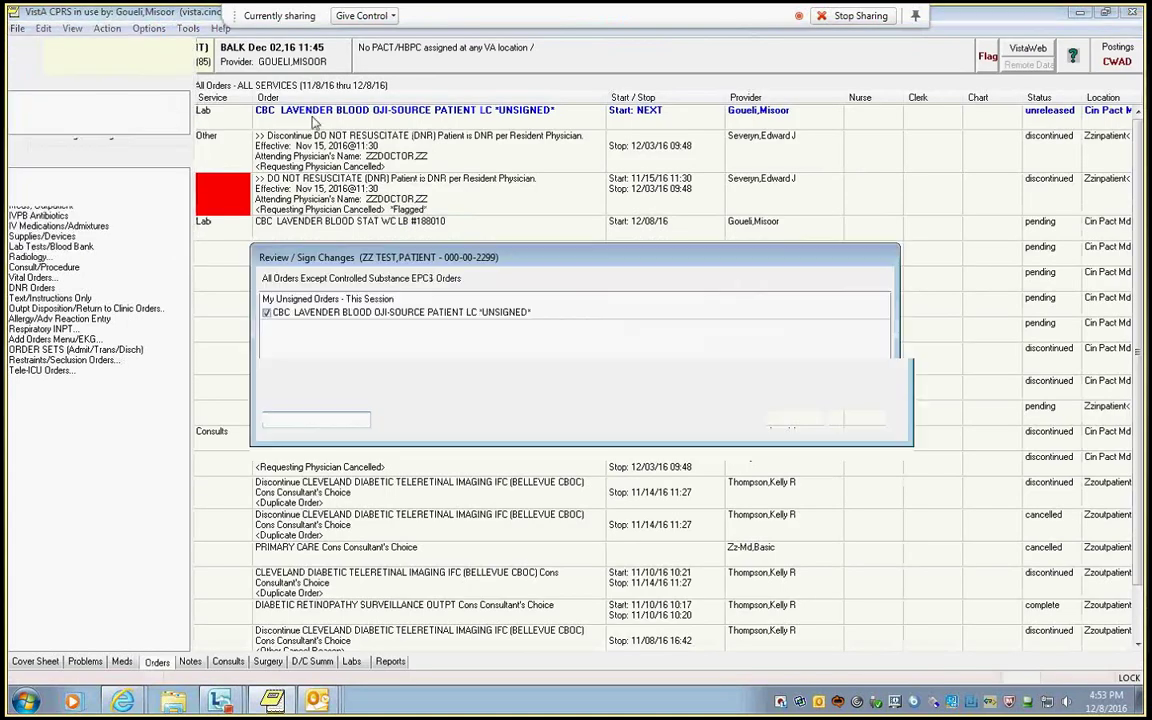
type("******")
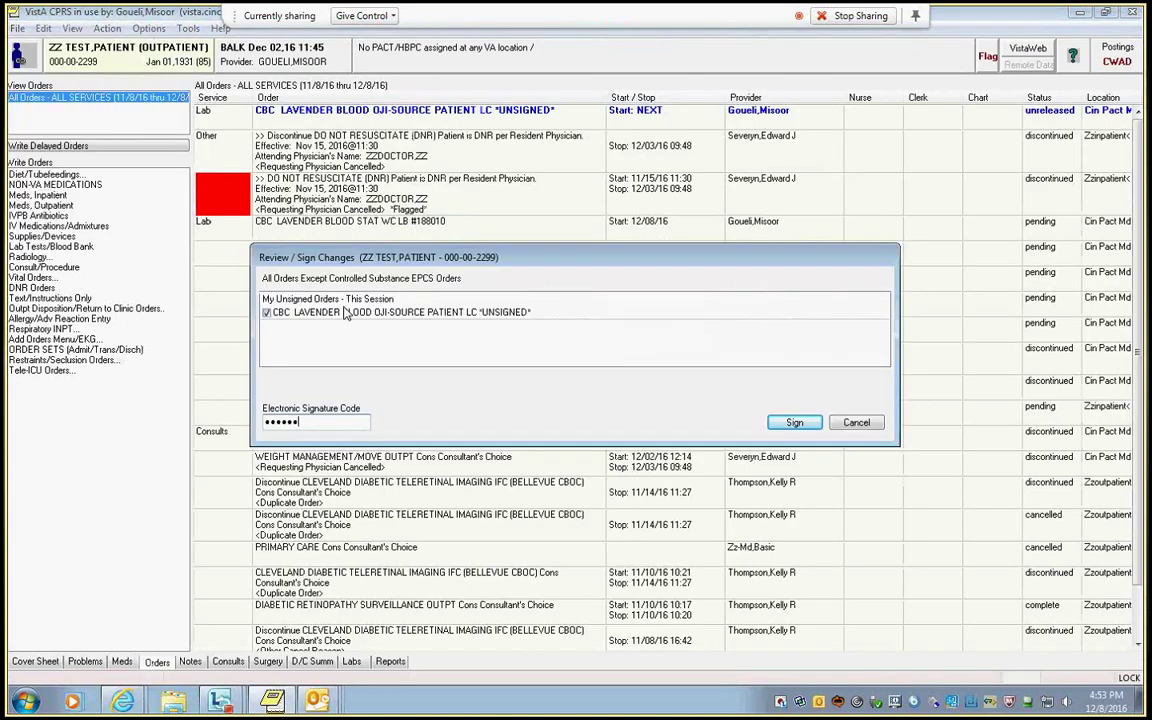
type("*")
key("Return")
key("Return")
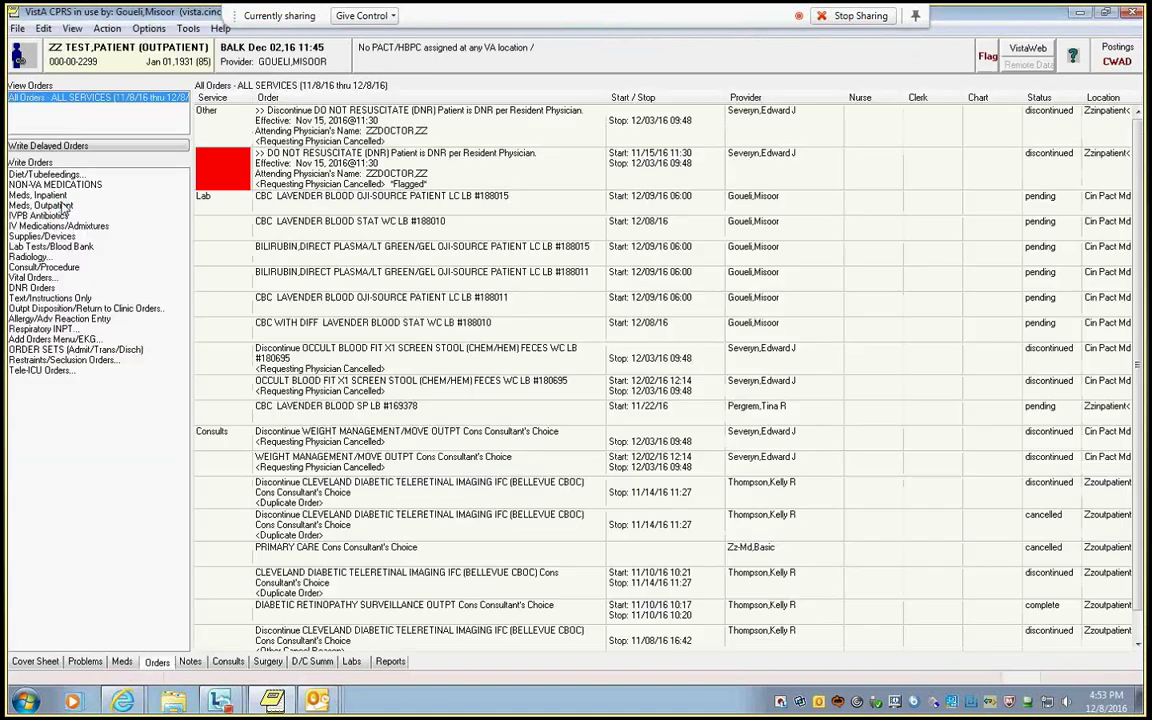
- Start a CBC with DIFF lab order, set to Ward Collect on December 8, 2016 at 18:00
left_click(50, 246)
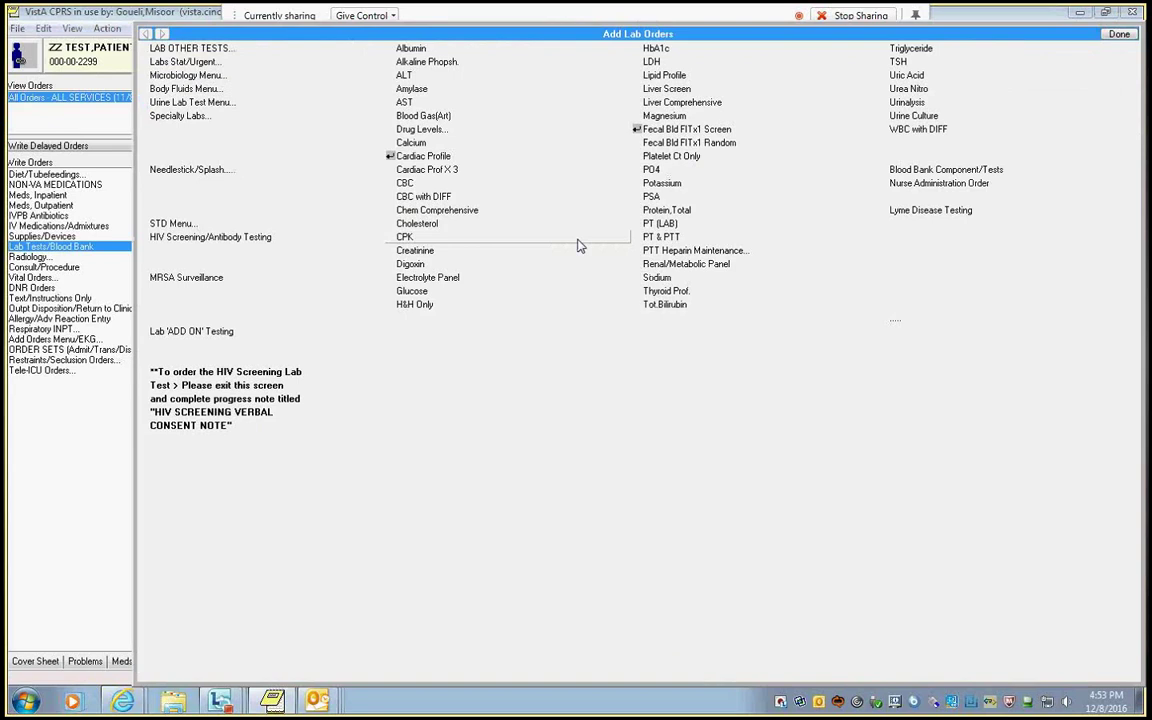
left_click(419, 197)
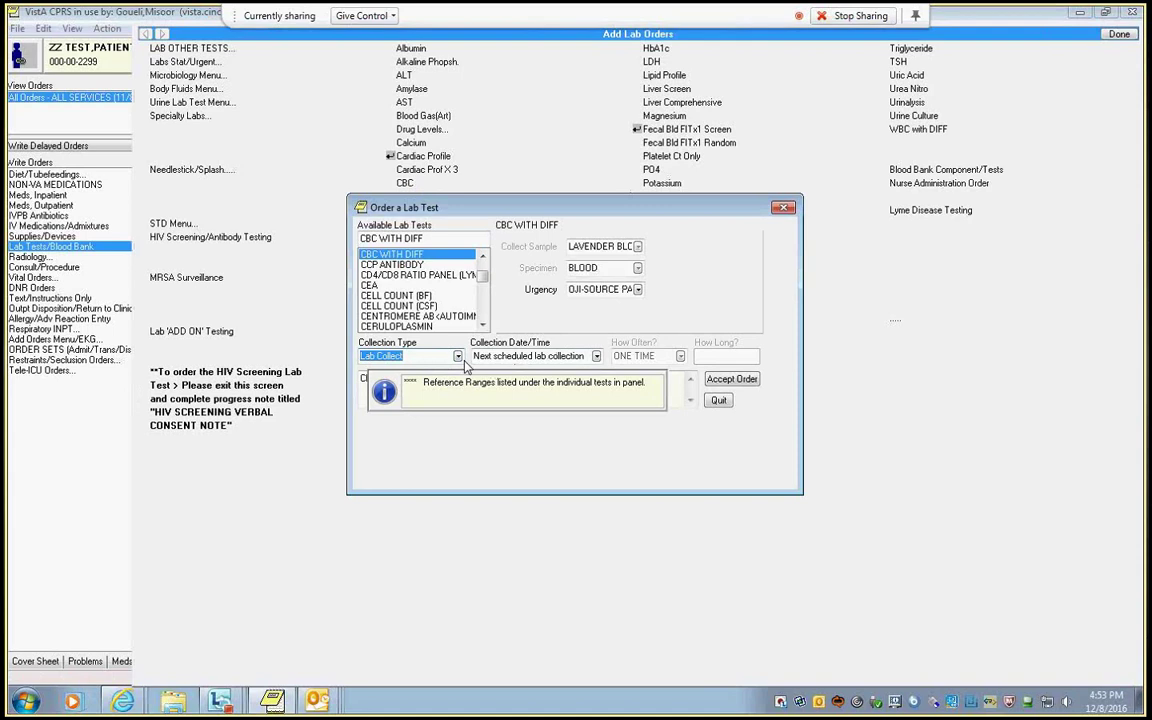
left_click(410, 356)
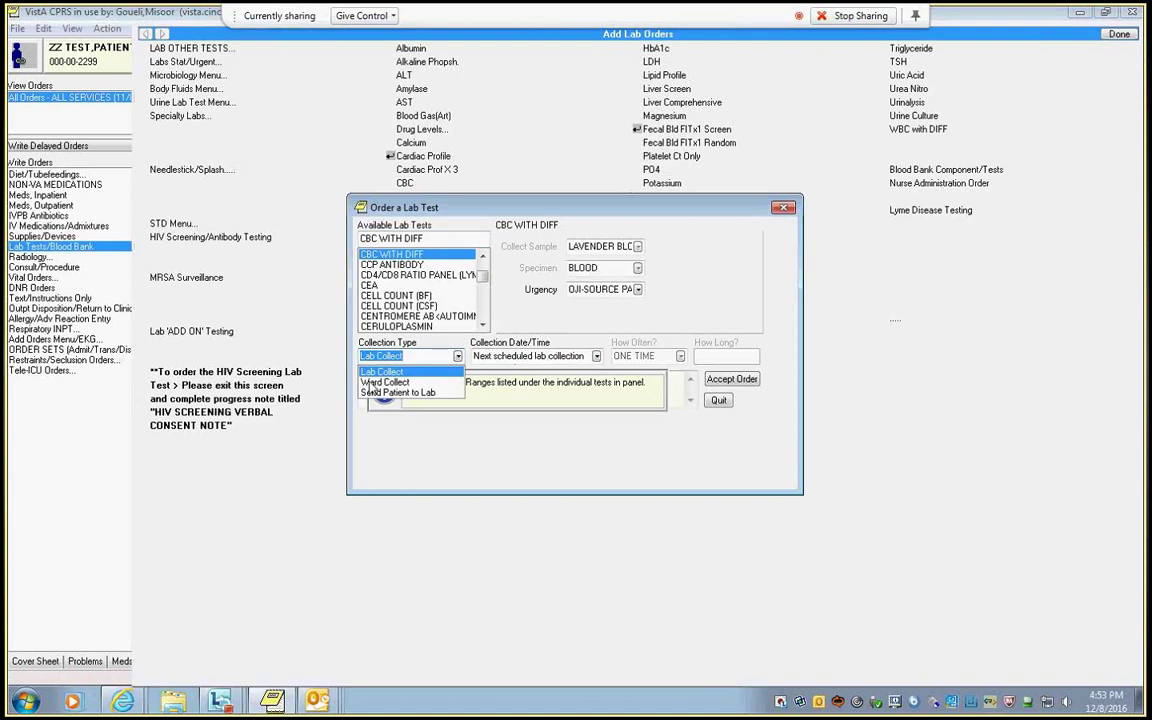
left_click(378, 383)
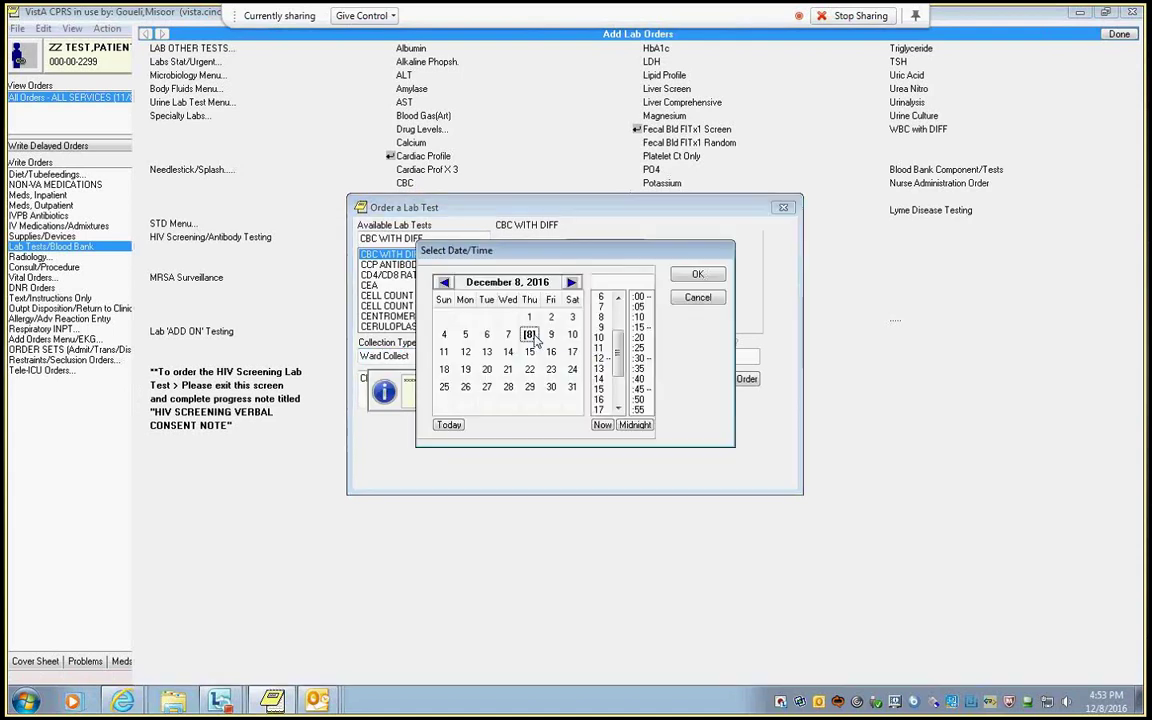
scroll(597, 390, "down", 2)
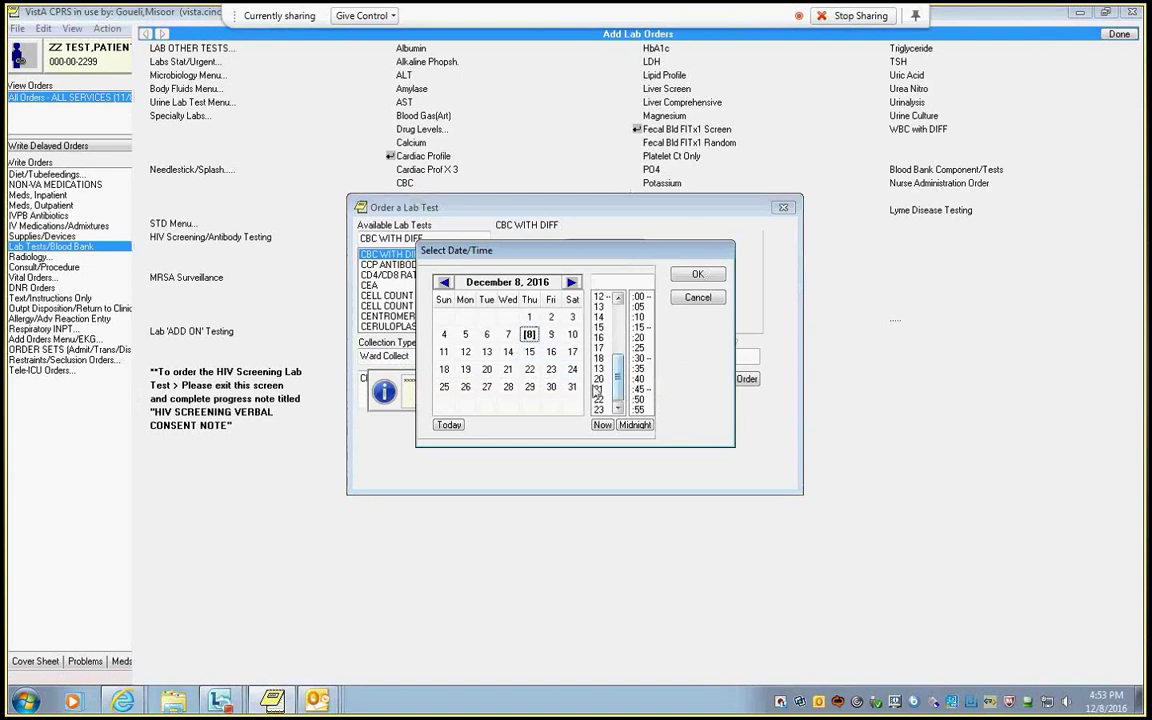
left_click(598, 357)
left_click(697, 274)
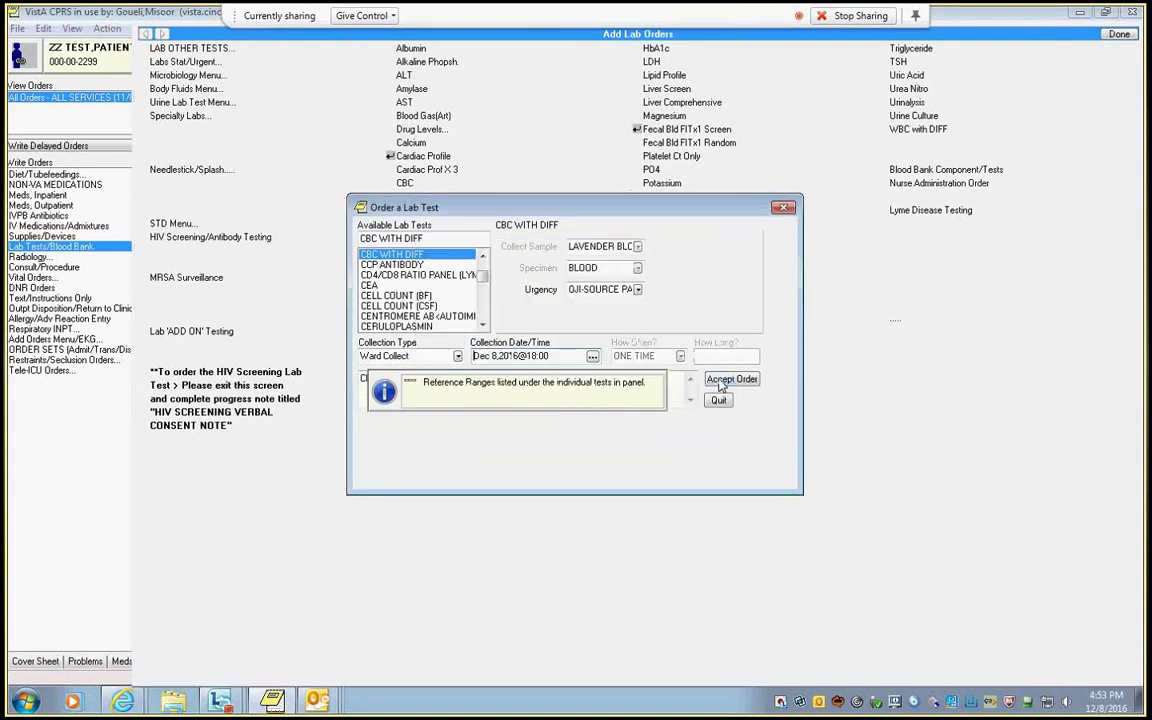
- Accept the CBC with DIFF order through order checking and finish adding lab orders
left_click(740, 378)
left_click(480, 417)
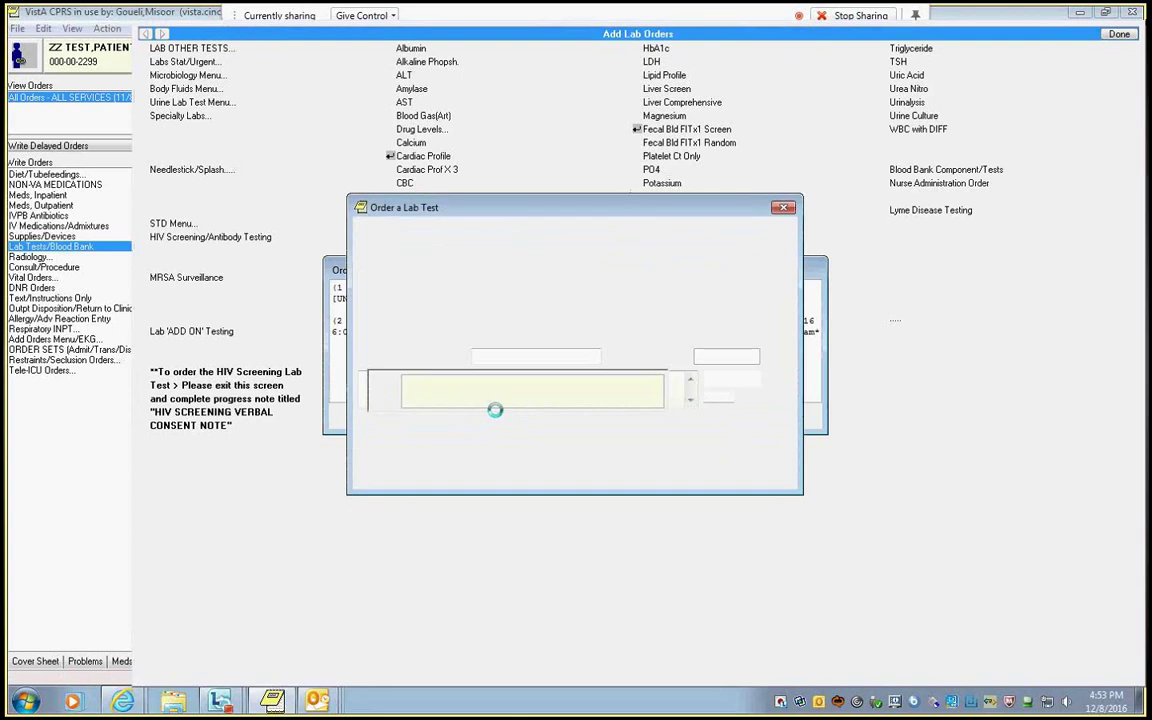
key("Escape")
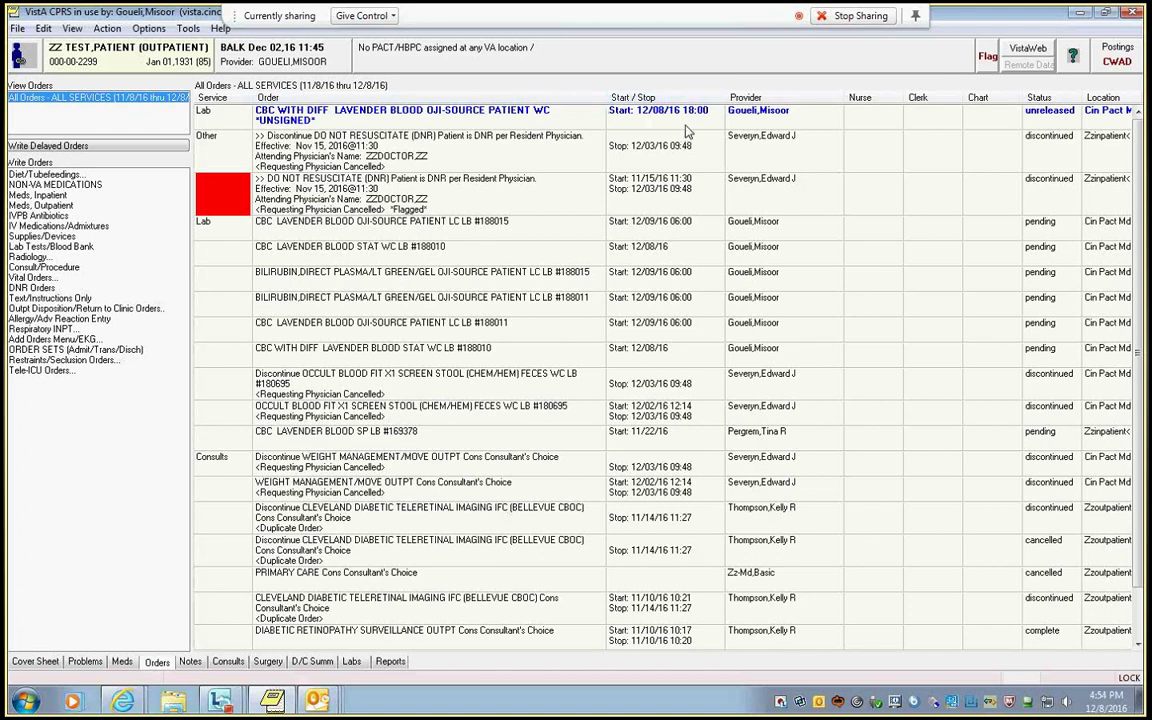
- Sign the unsigned CBC WITH DIFF order, entering the electronic signature code and accepting its order checks
left_click(95, 30)
left_click(140, 372)
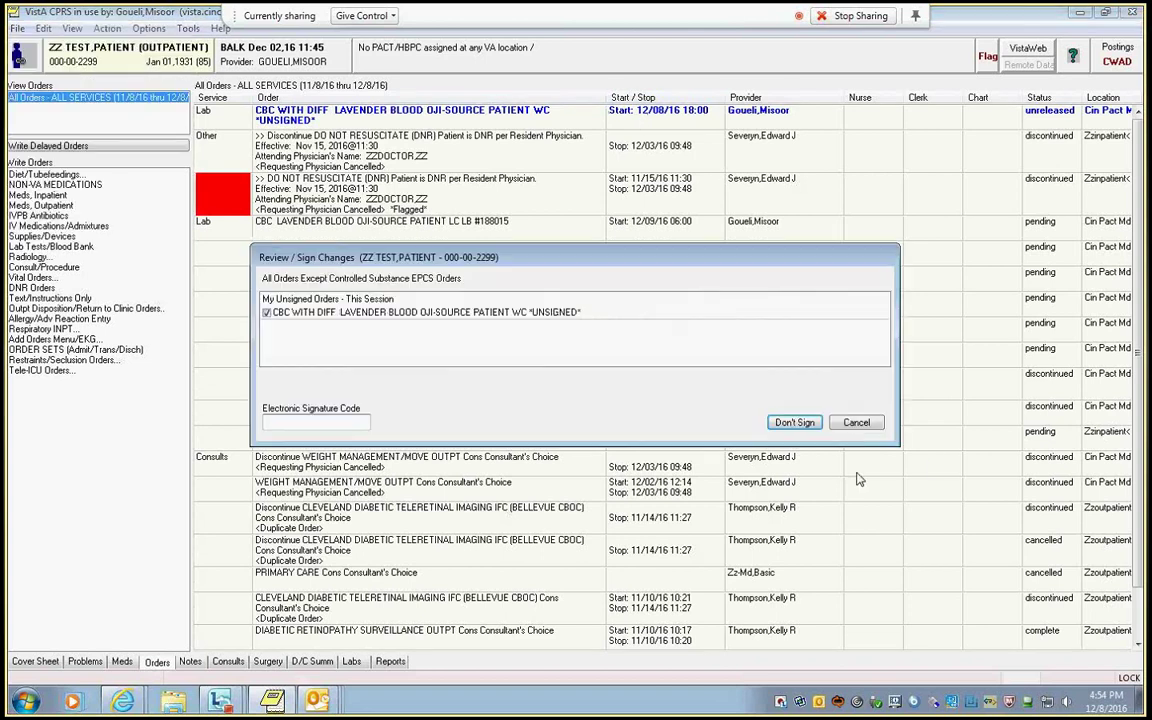
type("********")
key("Return")
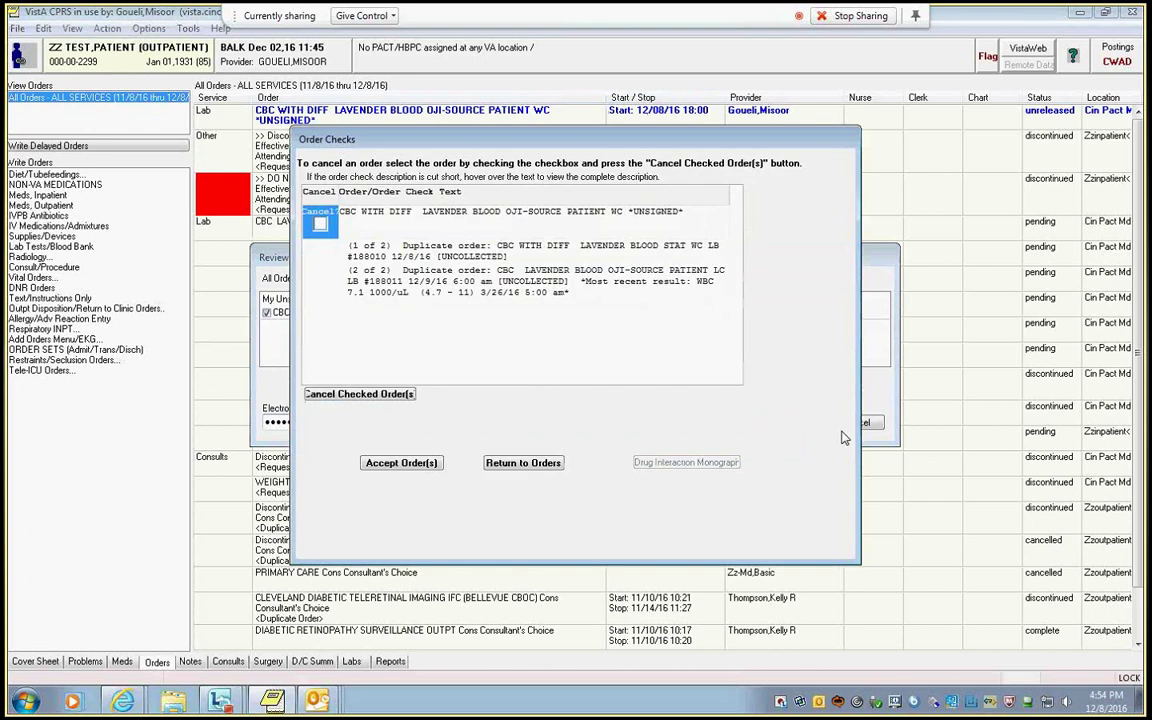
left_click(401, 462)
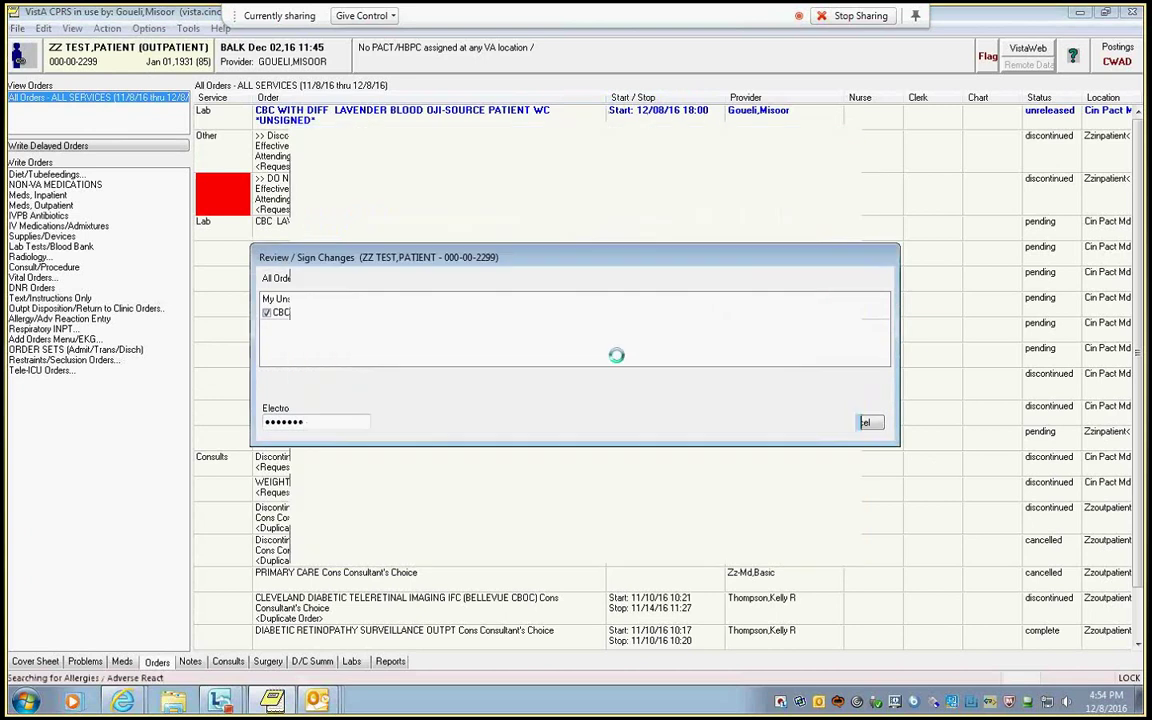